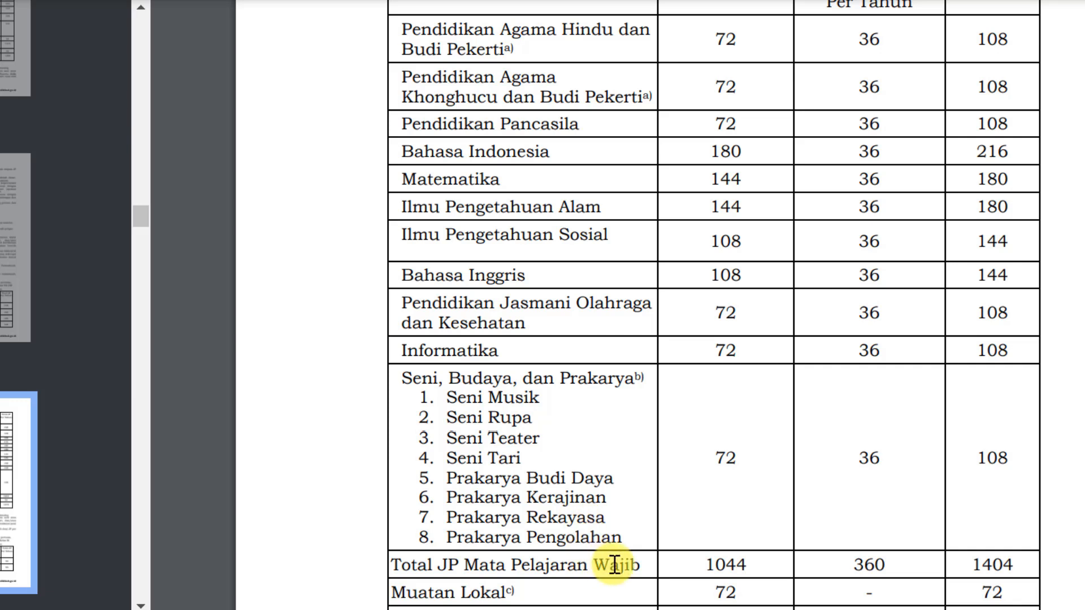
# Examine the Seni, Budaya, dan Prakarya row in the regulation's subject-hours table, highlighting the four Prakarya options
pyautogui.moveTo(625, 537); pyautogui.dragTo(448, 478)
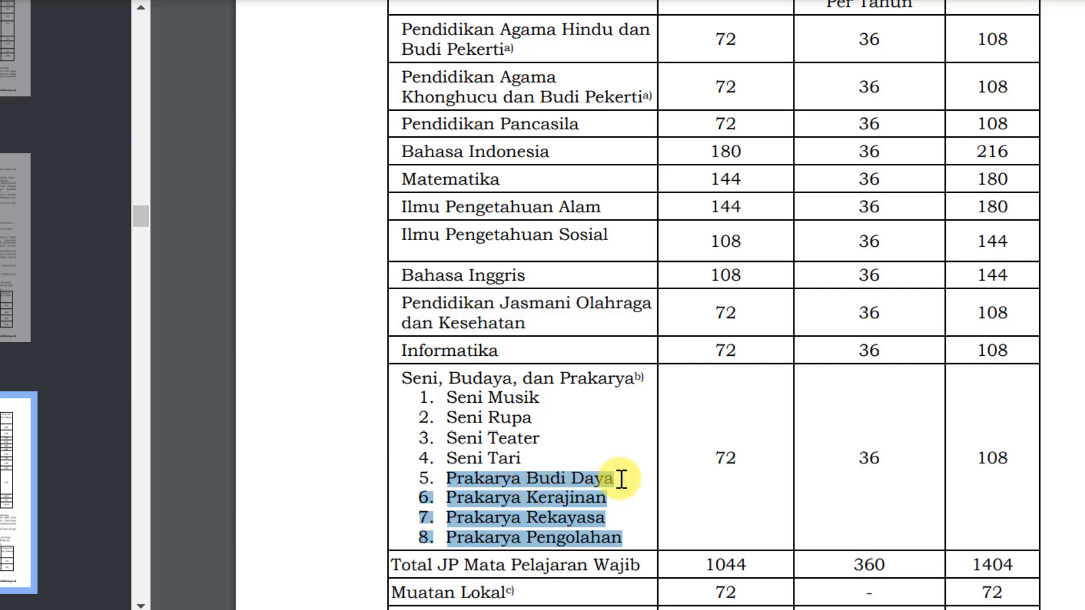
pyautogui.click(626, 535)
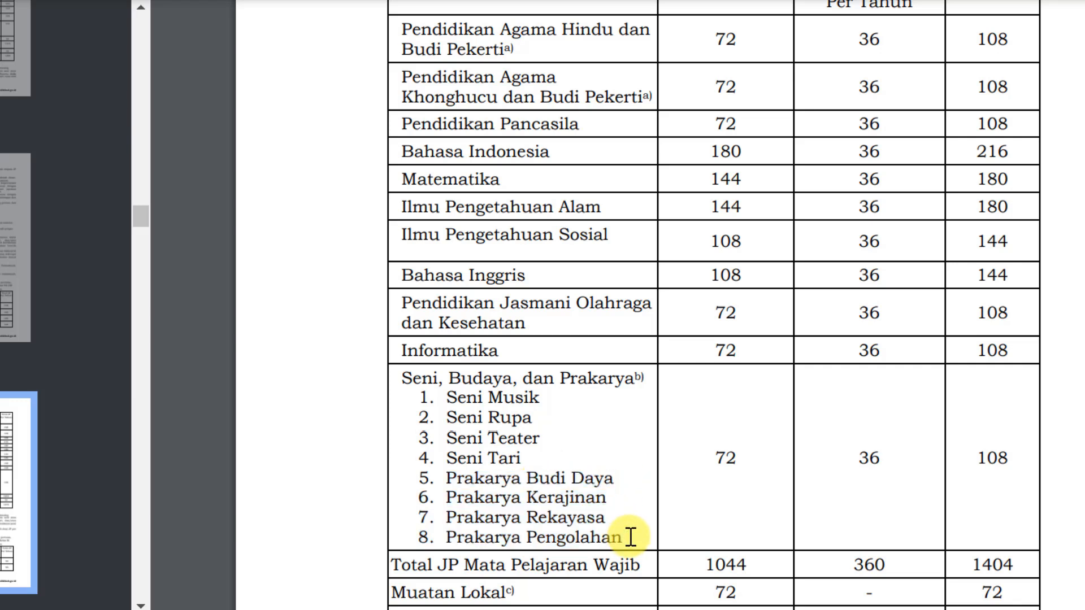
pyautogui.scroll(-4, 625, 533)
pyautogui.scroll(2, 629, 536)
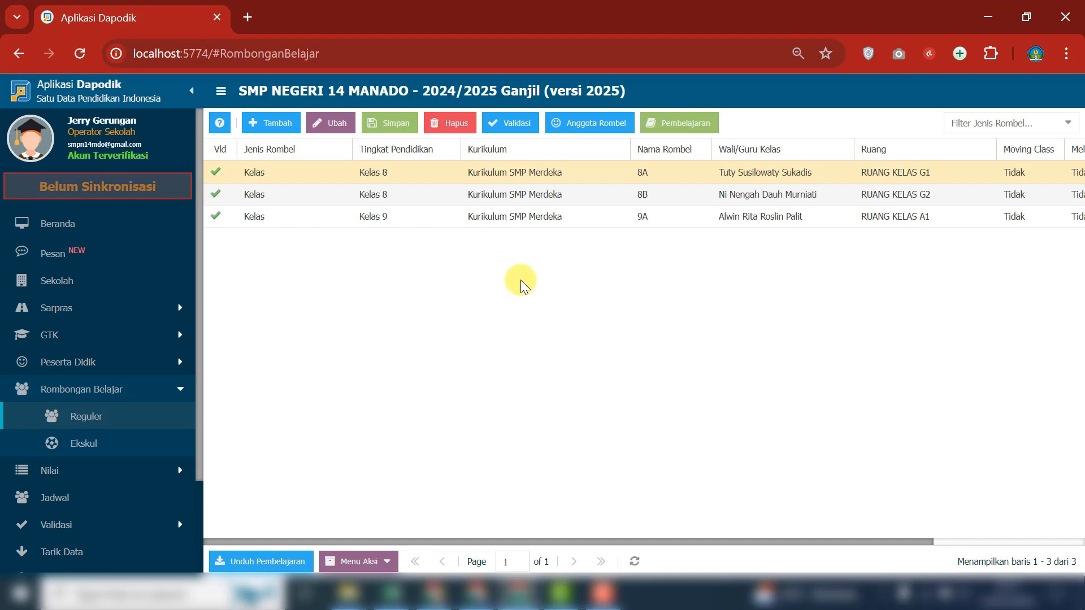
# View the Pembelajaran list of class group 8A in Dapodik and close it
pyautogui.click(681, 123)
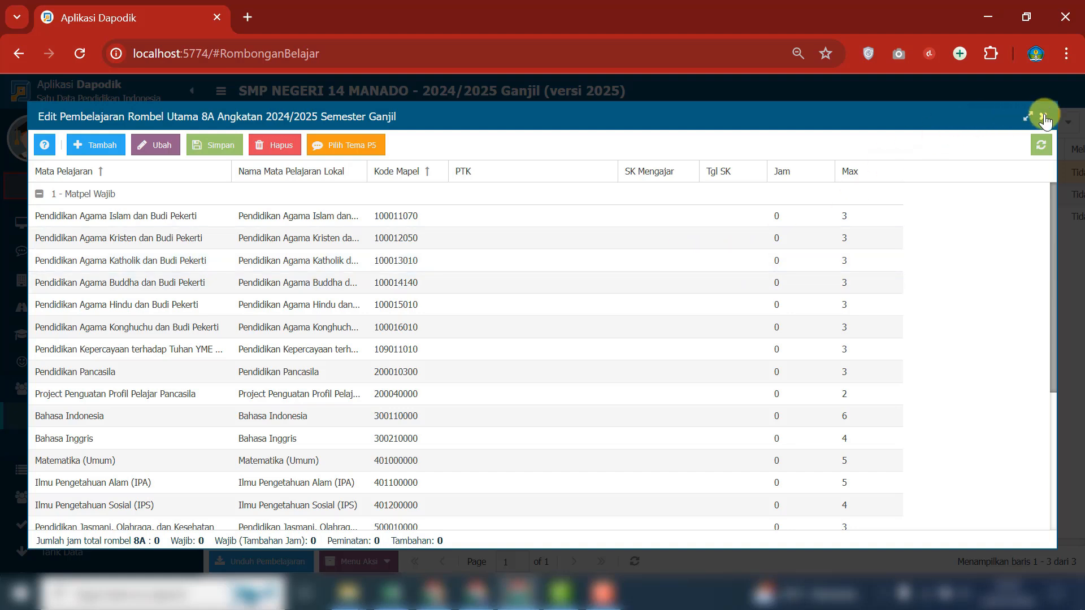
pyautogui.click(1043, 116)
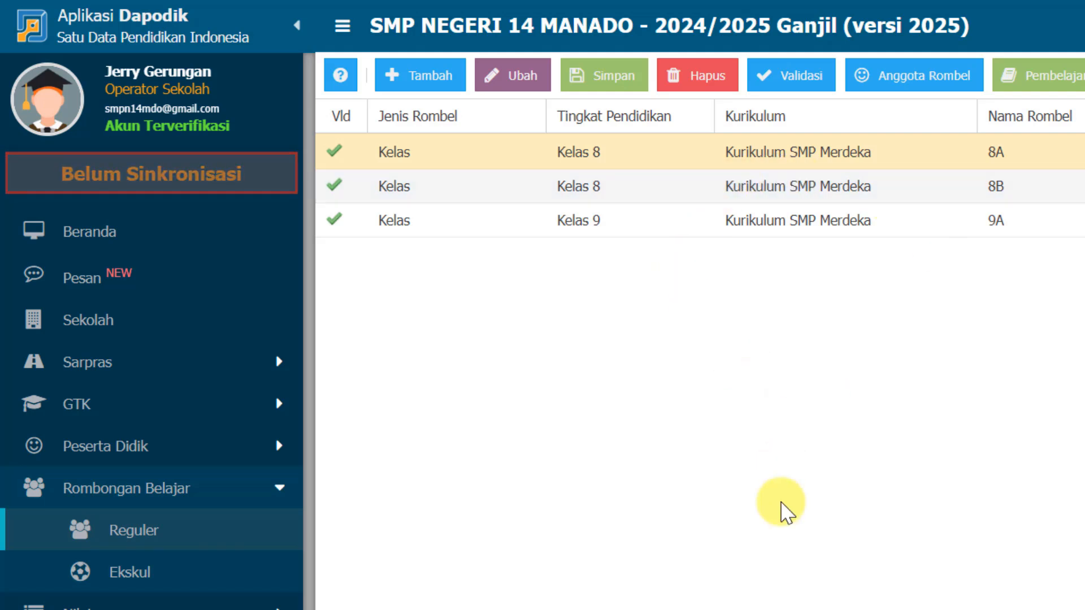
# Switch to the PDF documents and read the Dapodik 2025 update guide's section on the Kurikulum Merdeka business process
pyautogui.hotkey('alt', 'Tab')
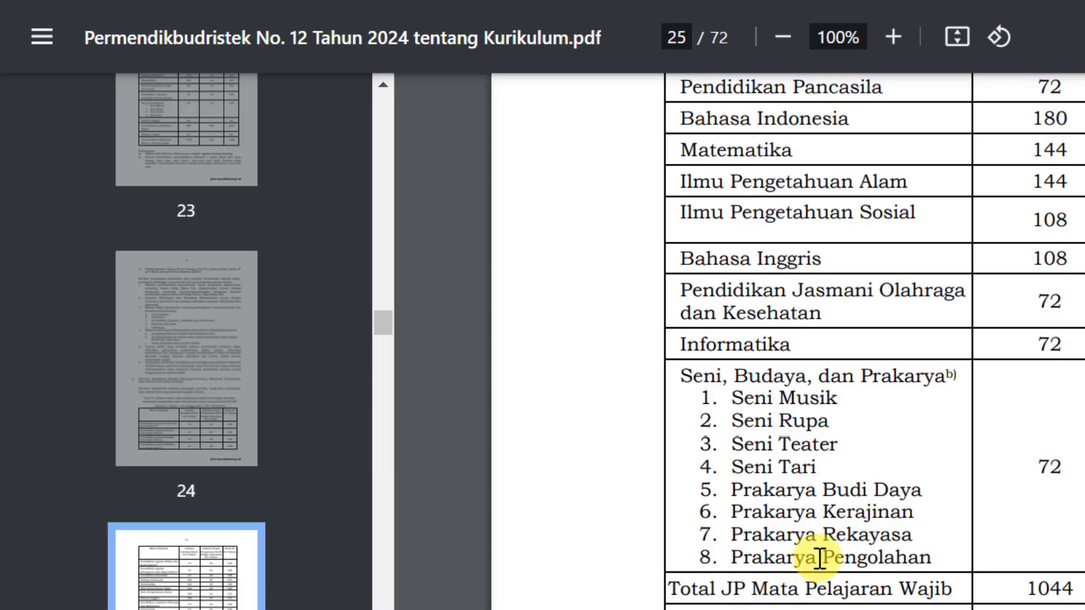
pyautogui.click(627, 600)
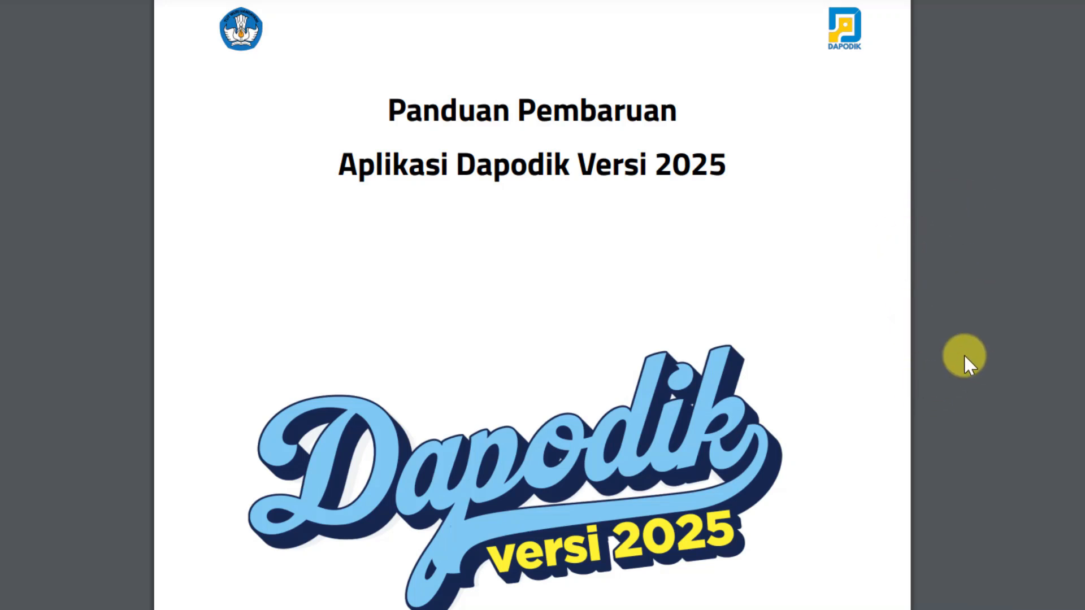
pyautogui.scroll(-20, 968, 374)
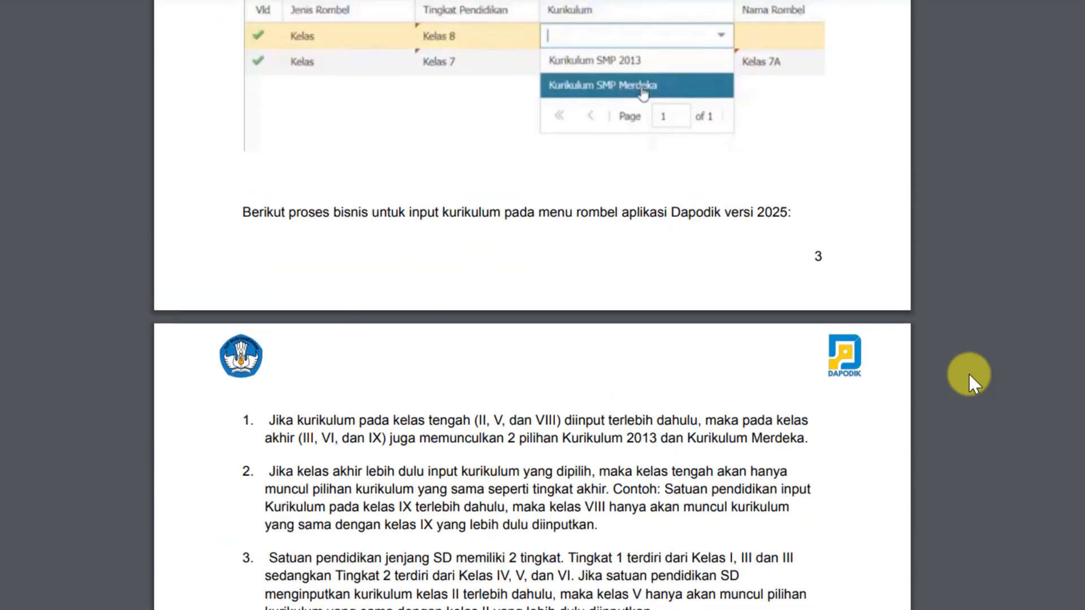
pyautogui.scroll(10, 969, 374)
pyautogui.scroll(-2, 968, 374)
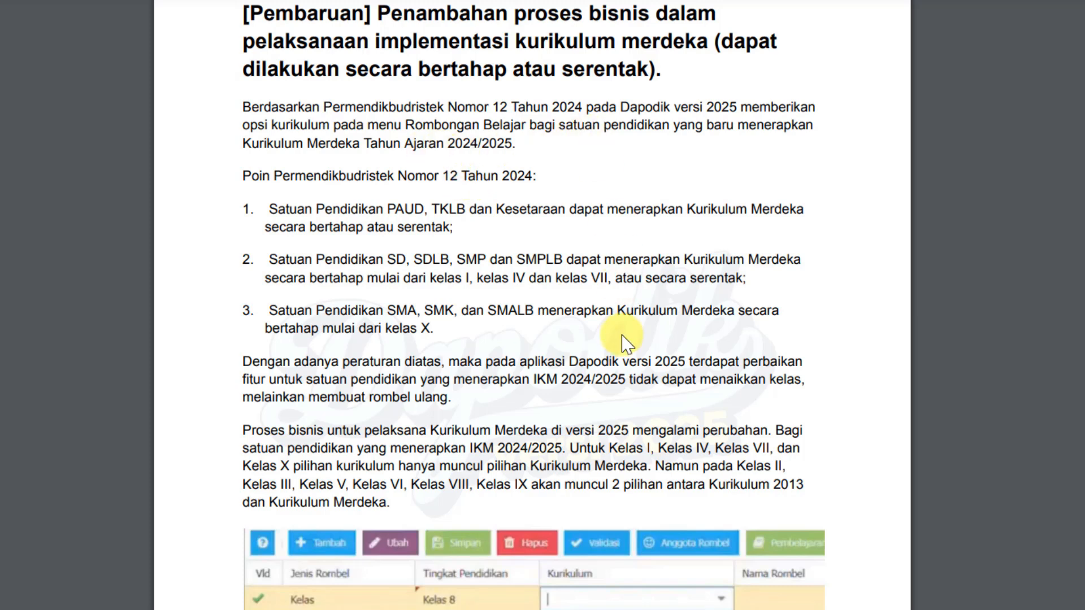
pyautogui.scroll(-4, 625, 339)
pyautogui.scroll(-15, 624, 339)
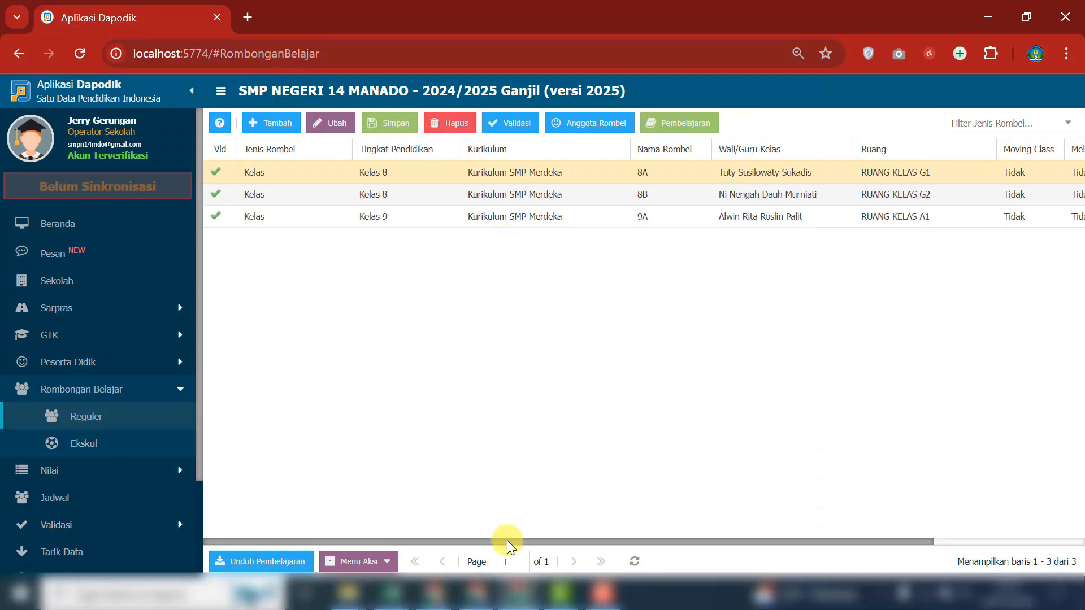
# Consult the Kurikulum Merdeka implementation slides on filling in Dapodik and the regulation's table of subject hours
pyautogui.click(476, 593)
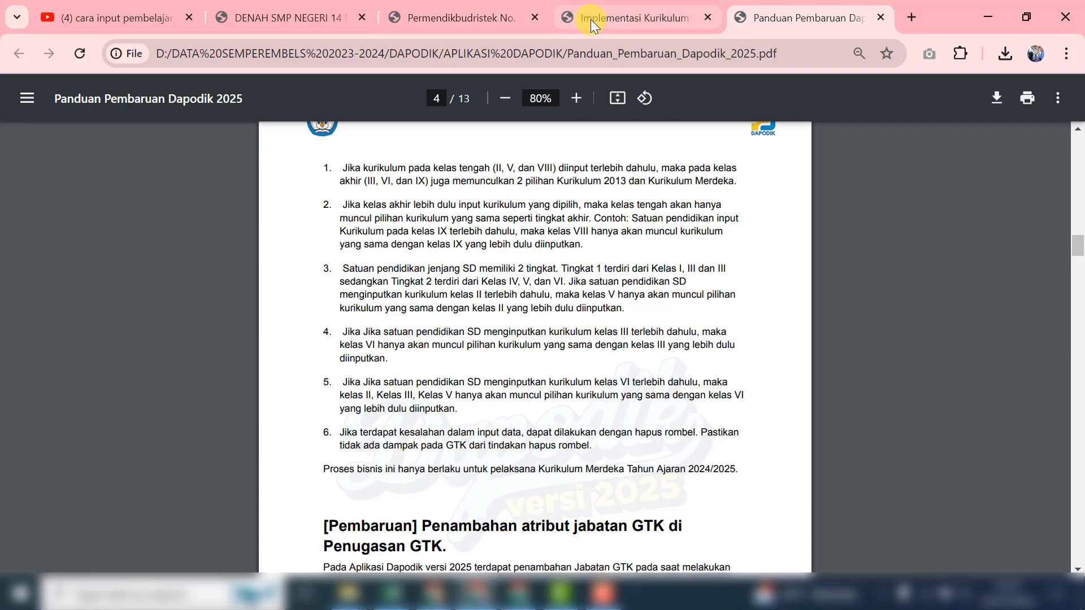
pyautogui.click(609, 18)
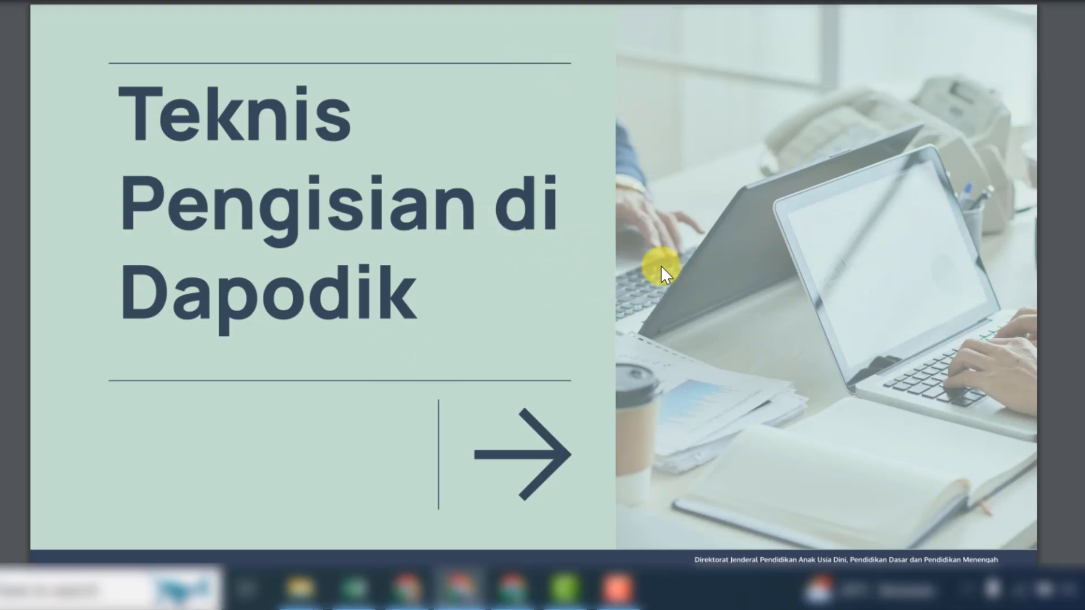
pyautogui.hotkey('ctrl', 'Tab')
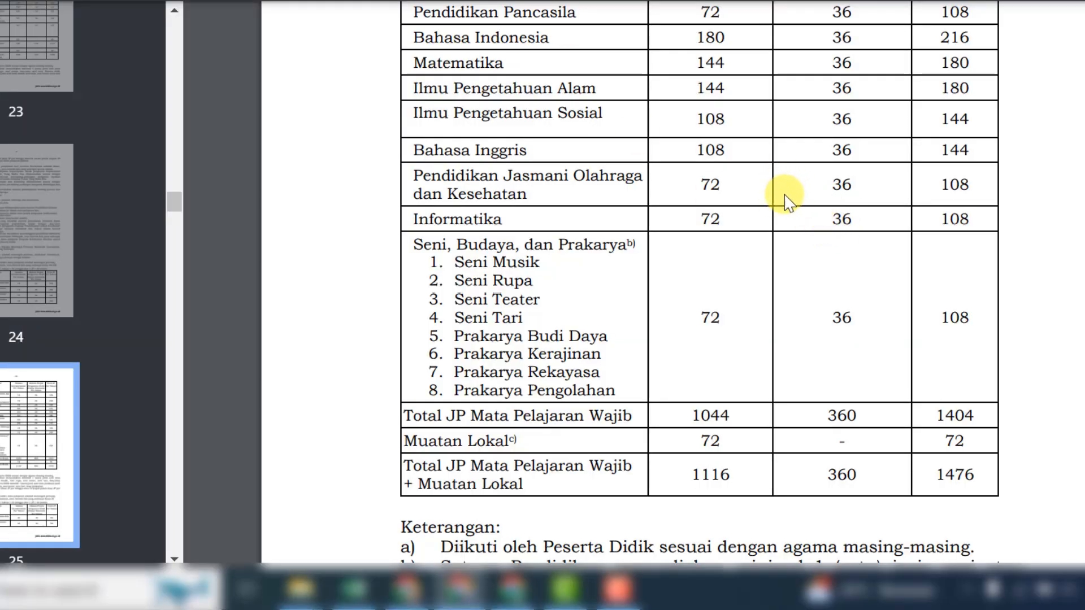
pyautogui.scroll(6, 789, 213)
pyautogui.scroll(7, 790, 212)
pyautogui.scroll(-3, 789, 212)
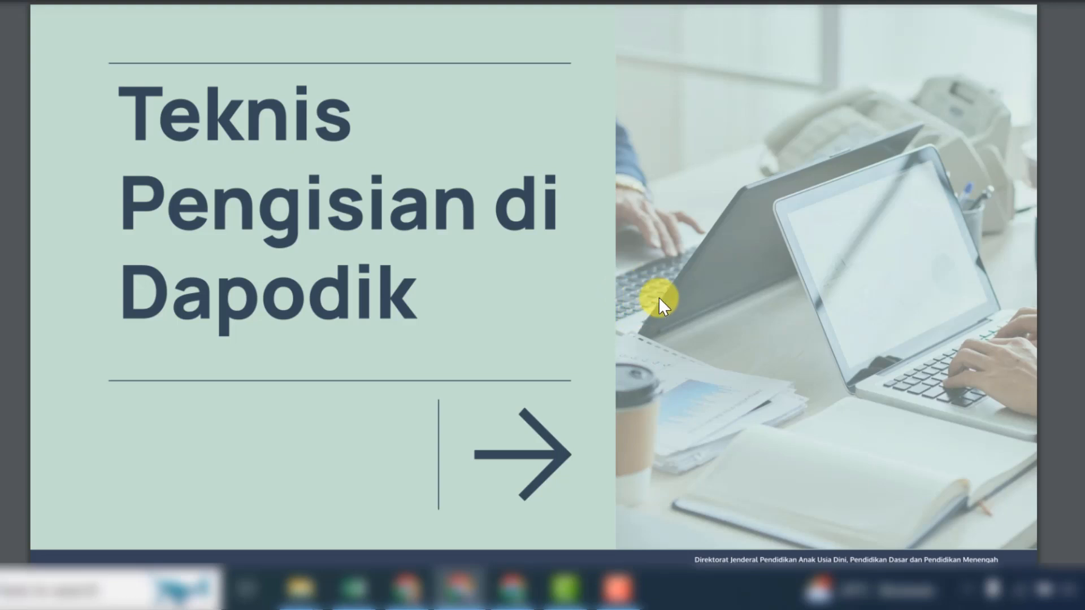
pyautogui.scroll(-8, 1078, 339)
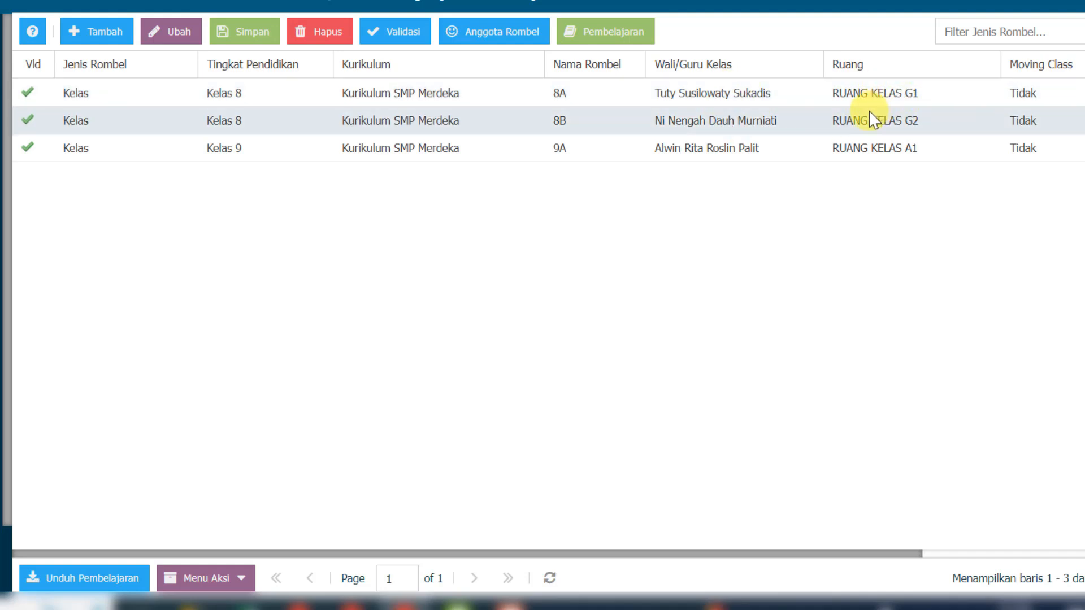
# View the floor plan of SMP Negeri 14 Manado to check where the classrooms are
pyautogui.click(353, 607)
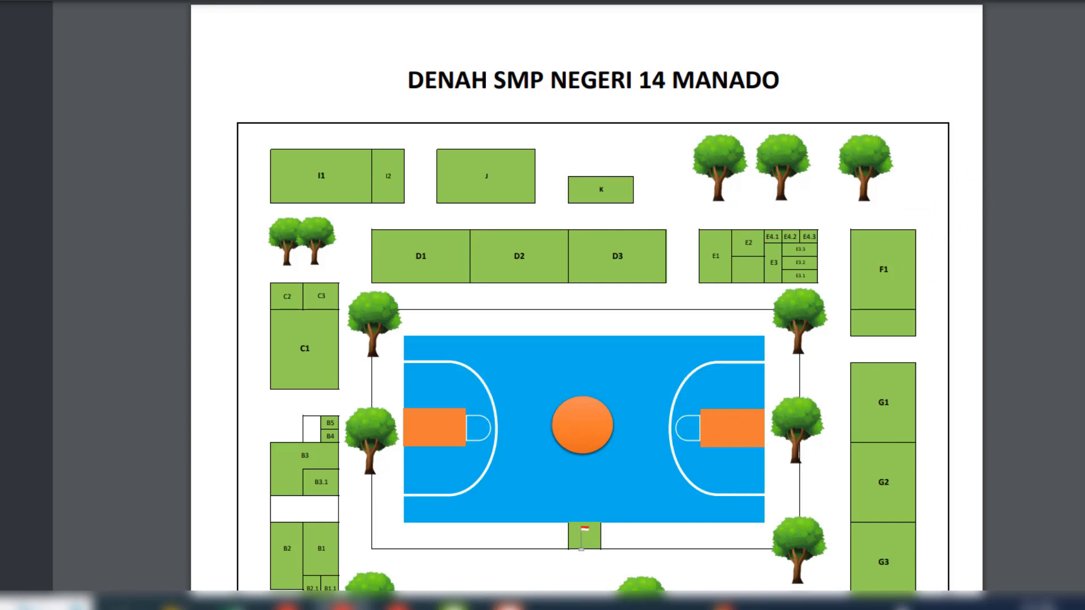
pyautogui.scroll(-2, 586, 305)
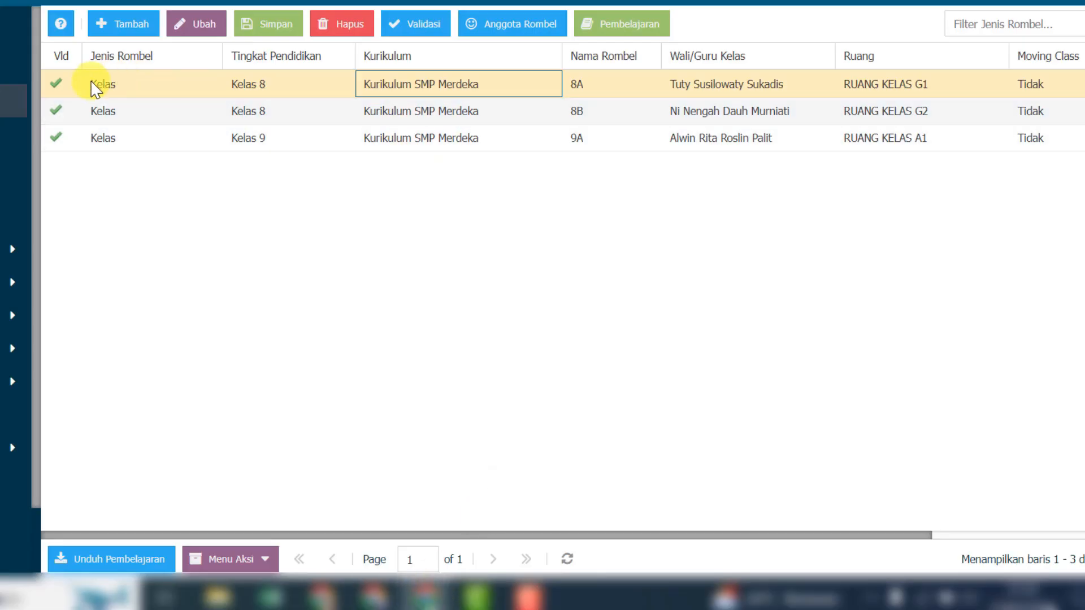
# Open the Pembelajaran list for class group 8A and review its Matpel Wajib and Matpel Wajib Tambahan subjects
pyautogui.click(96, 86)
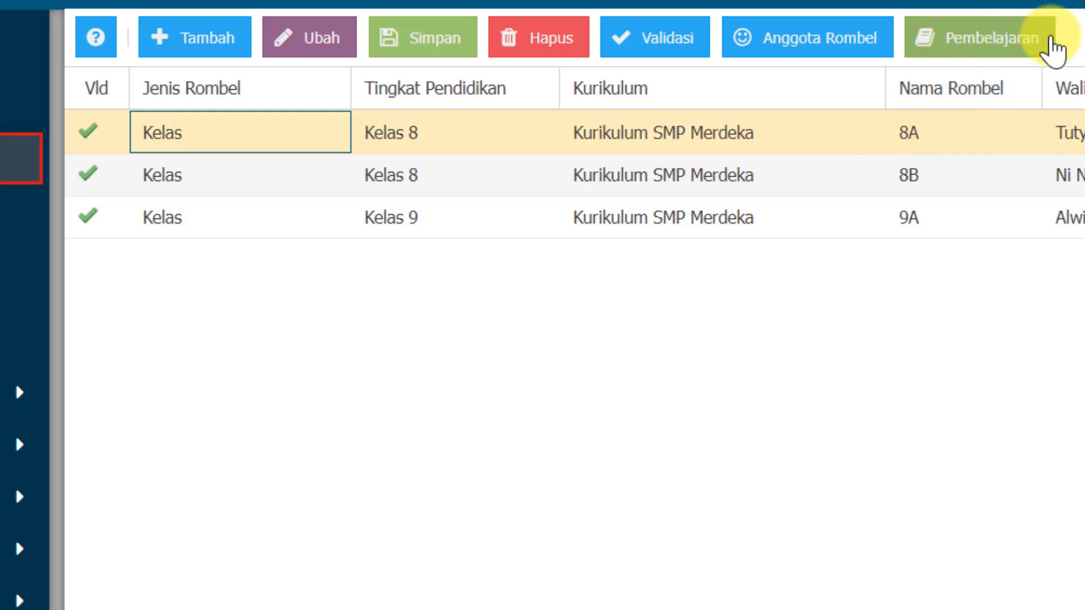
pyautogui.click(1049, 41)
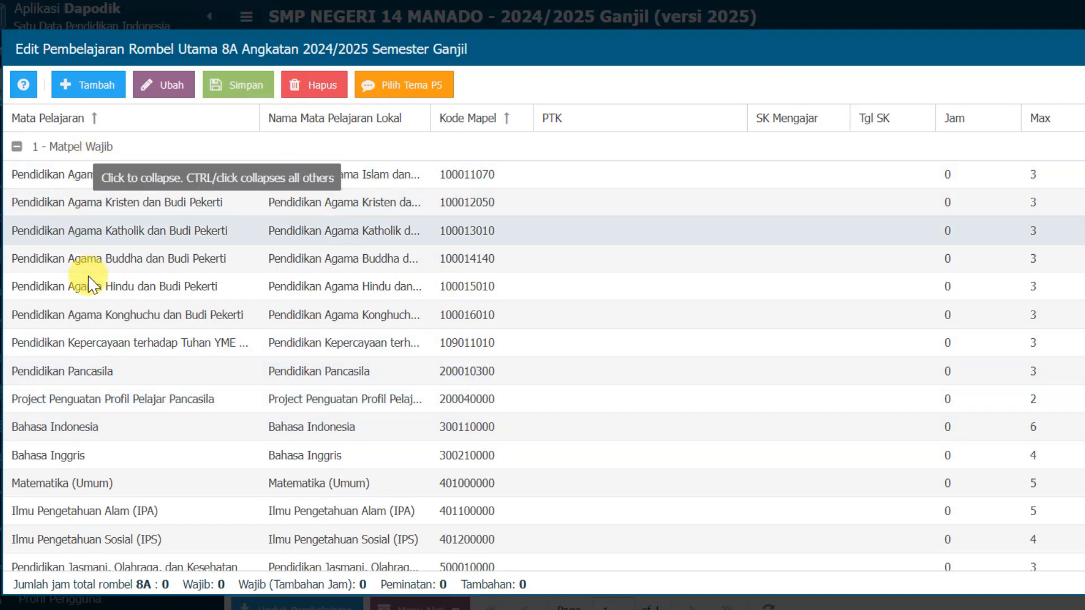
pyautogui.scroll(-5, 138, 428)
pyautogui.scroll(-1, 138, 428)
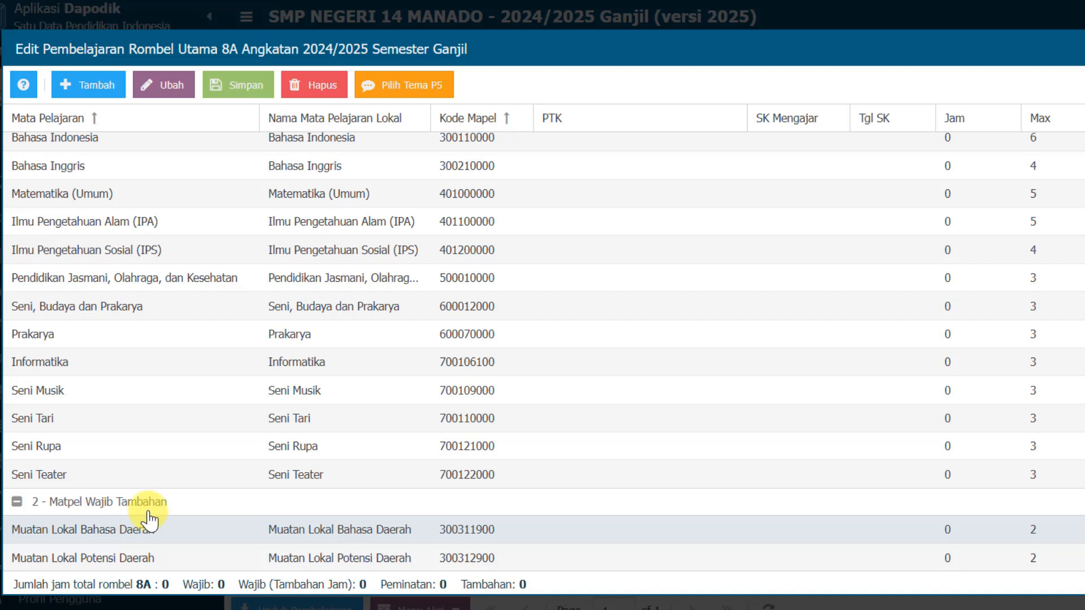
pyautogui.scroll(6, 252, 436)
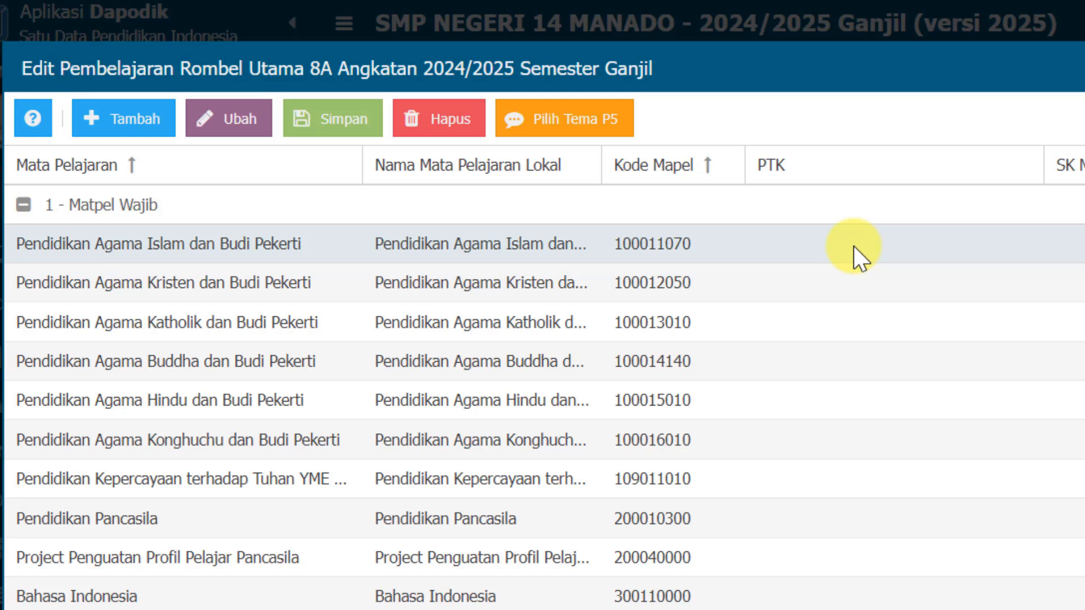
# Assign a teacher as PTK for Pendidikan Agama Islam dan Budi Pekerti in class 8A
pyautogui.click(853, 246)
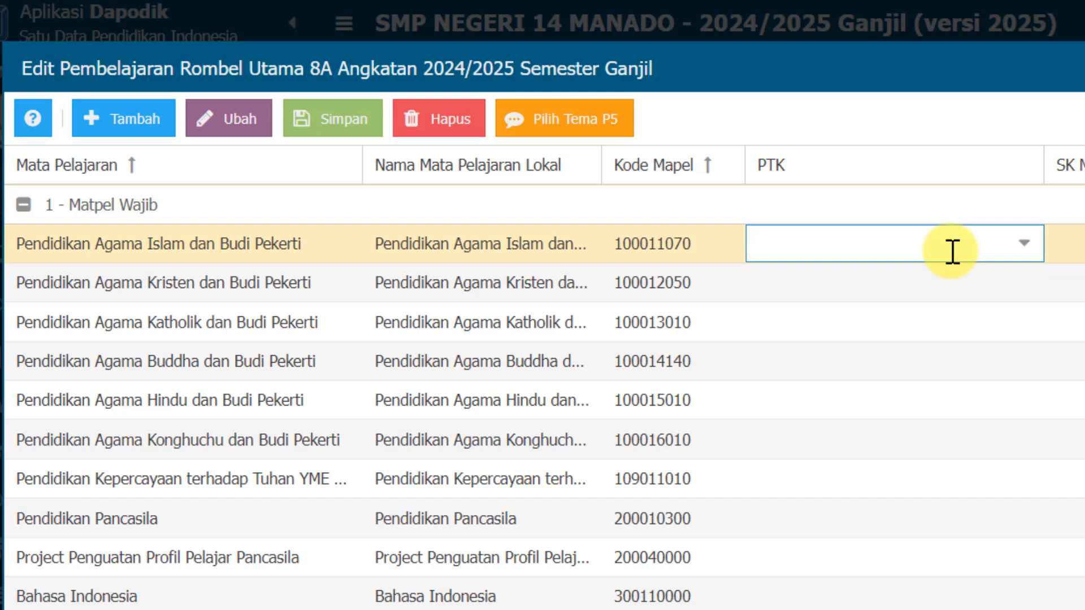
pyautogui.write('s')
pyautogui.click(918, 305)
# Copy SK number 070/I16.20/SMPN.14/KP/2024 from Notepad into SK Mengajar for the Islam, Kristen and Katholik religion subjects
pyautogui.hotkey('alt', 'Tab')
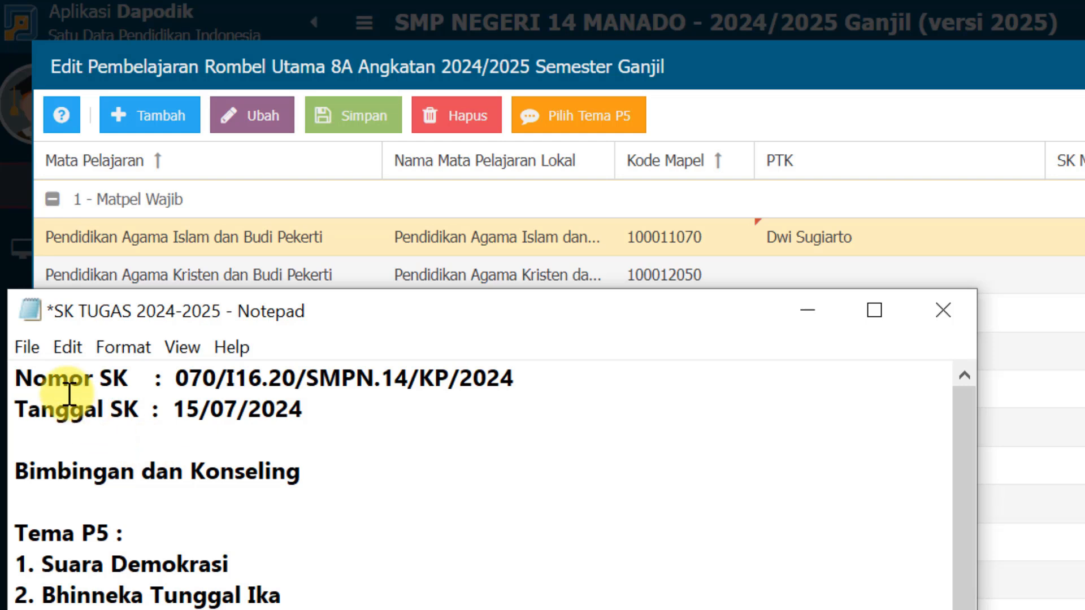
pyautogui.moveTo(183, 380); pyautogui.dragTo(511, 376)
pyautogui.hotkey('ctrl', 'c')
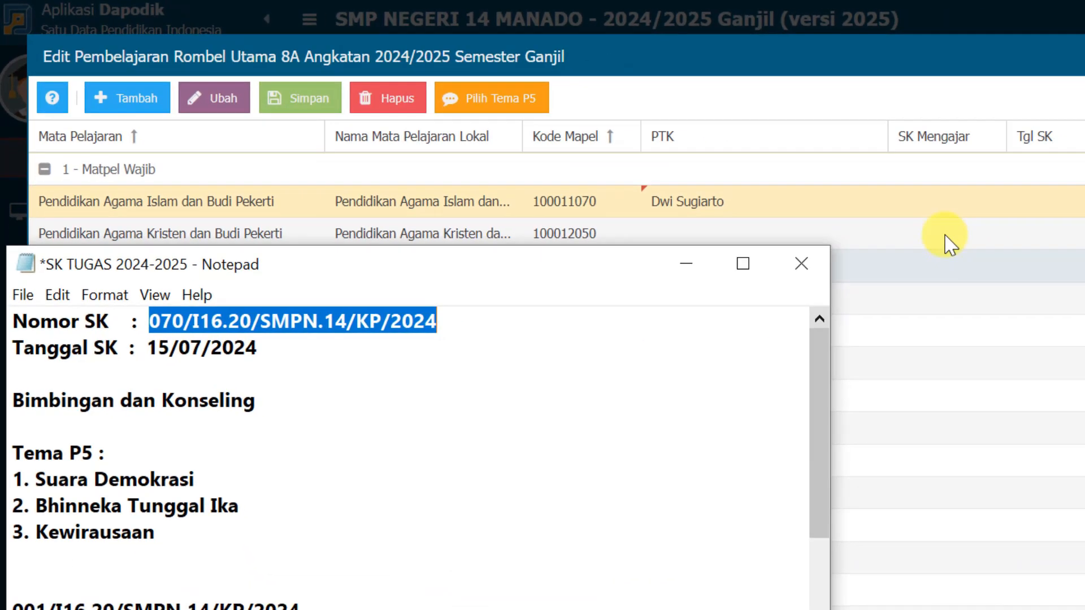
pyautogui.click(955, 206)
pyautogui.hotkey('ctrl', 'v')
pyautogui.click(966, 237)
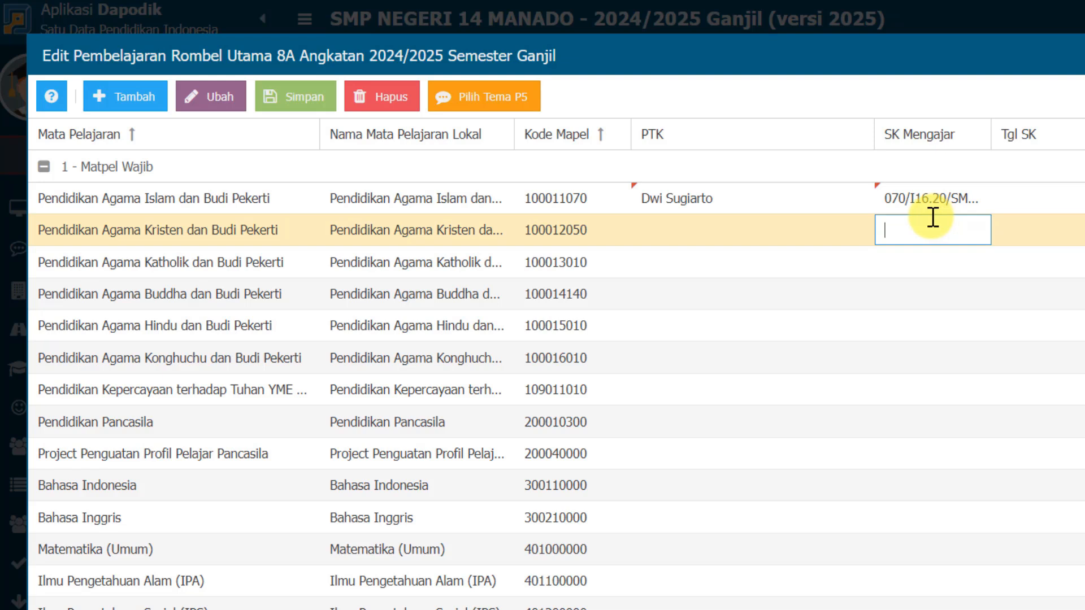
pyautogui.click(916, 270)
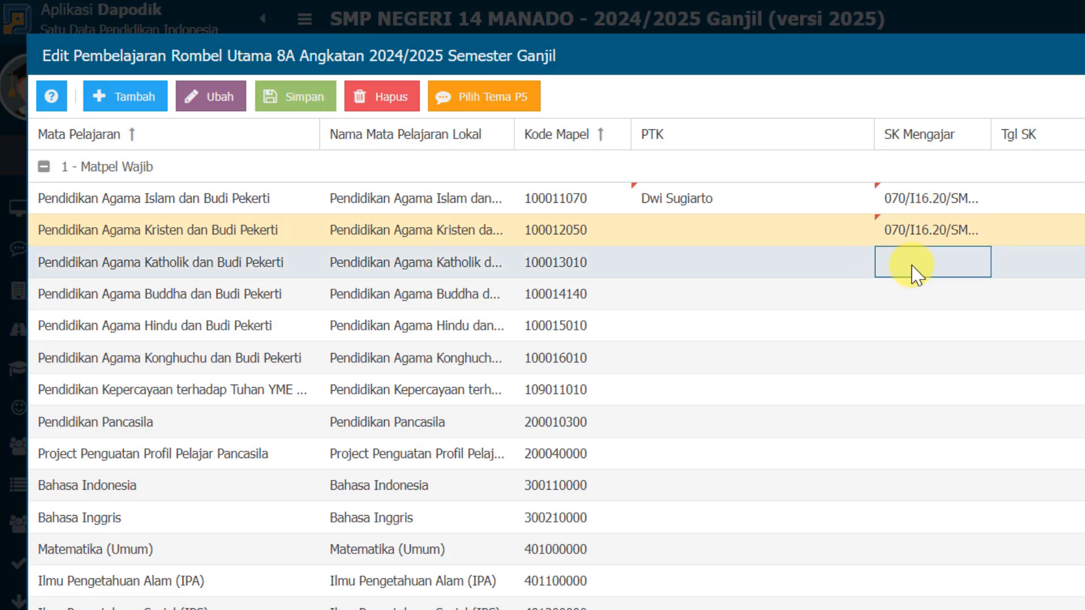
pyautogui.hotkey('ctrl', 'v')
pyautogui.click(932, 302)
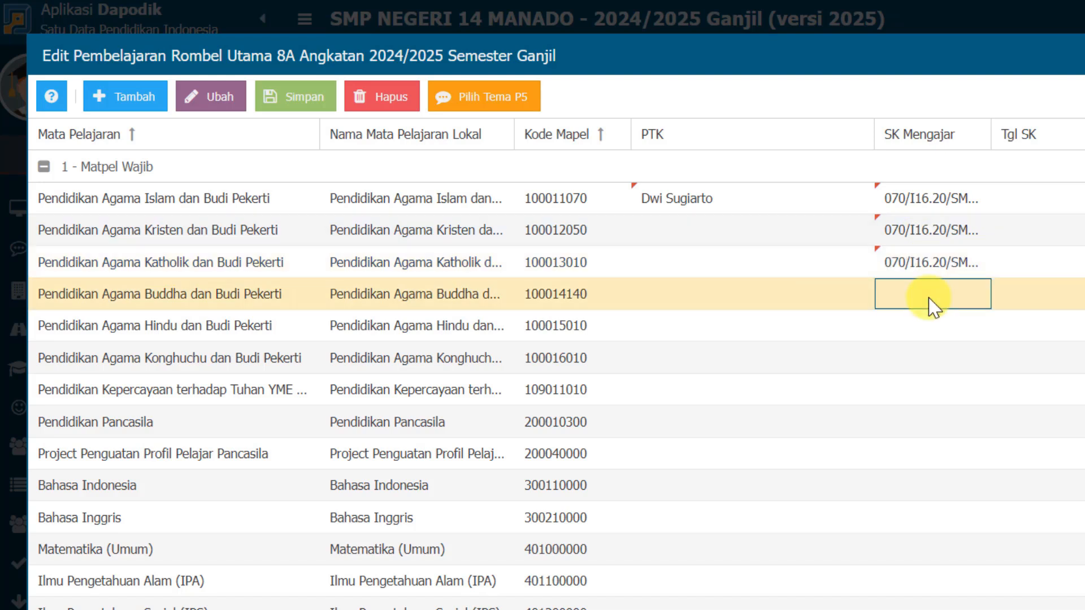
# Copy the SK date 15/07/2024 from Notepad into Tgl SK for the Islam, Kristen and Katholik religion subjects
pyautogui.click(1030, 201)
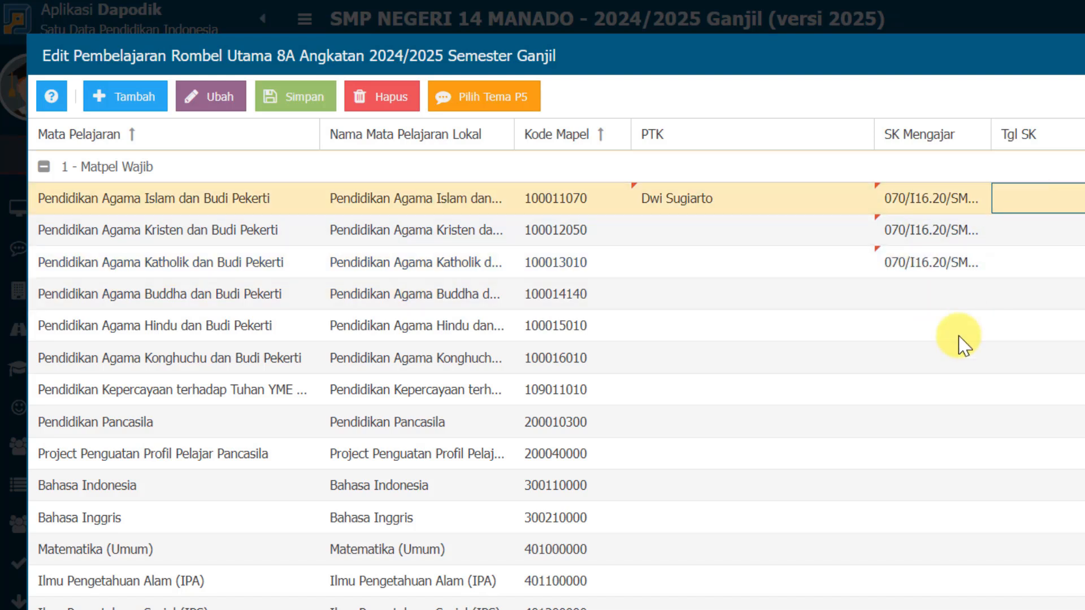
pyautogui.click(734, 609)
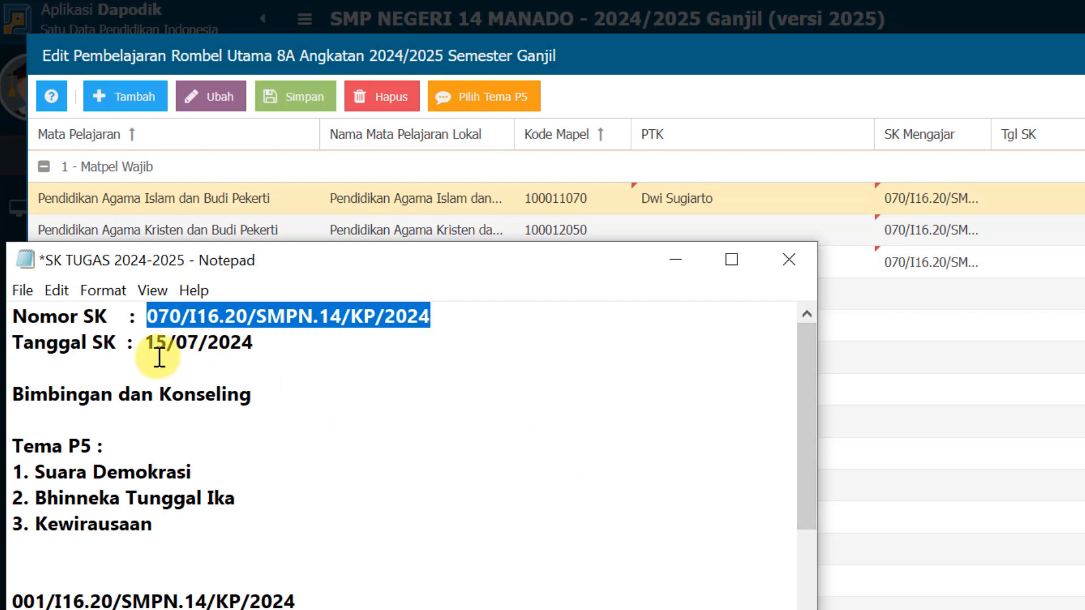
pyautogui.moveTo(143, 343); pyautogui.dragTo(261, 344)
pyautogui.hotkey('ctrl', 'c')
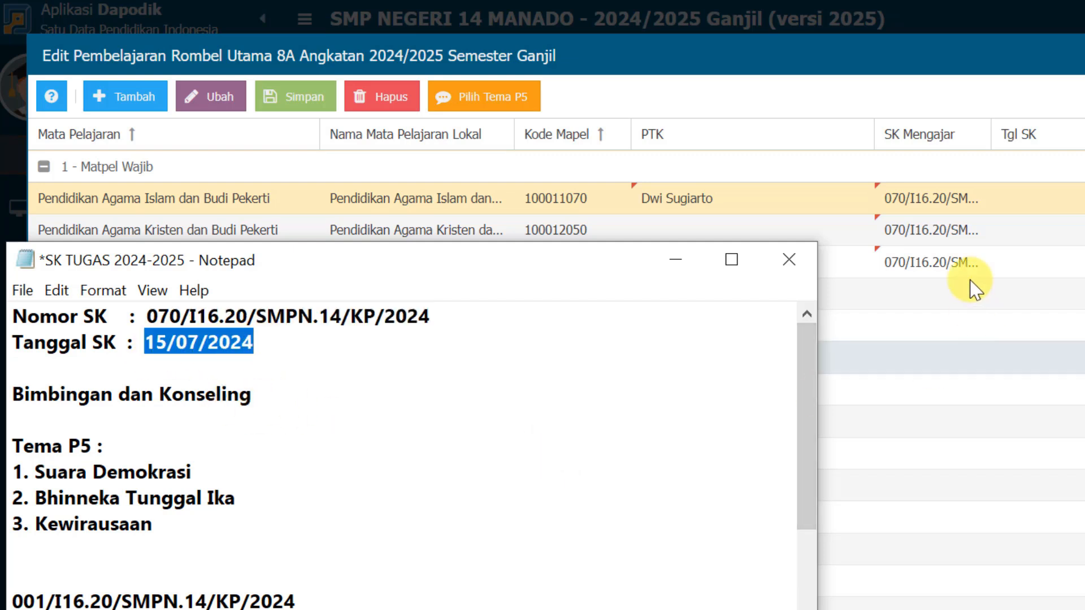
pyautogui.click(1029, 192)
pyautogui.hotkey('ctrl', 'v')
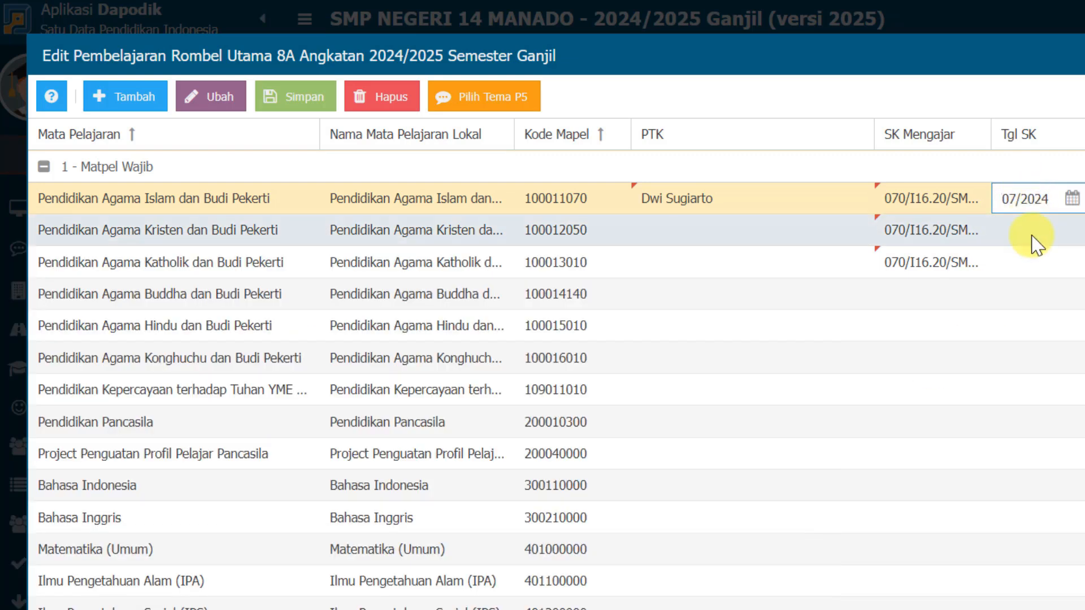
pyautogui.click(1037, 242)
pyautogui.hotkey('ctrl', 'v')
pyautogui.click(1038, 266)
pyautogui.hotkey('ctrl', 'v')
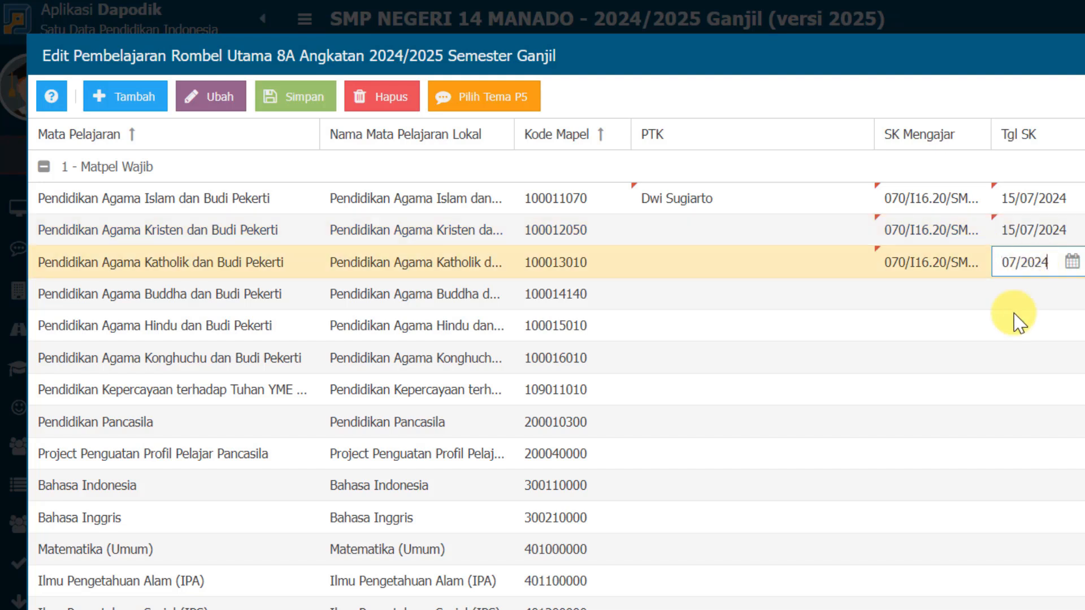
pyautogui.click(1017, 322)
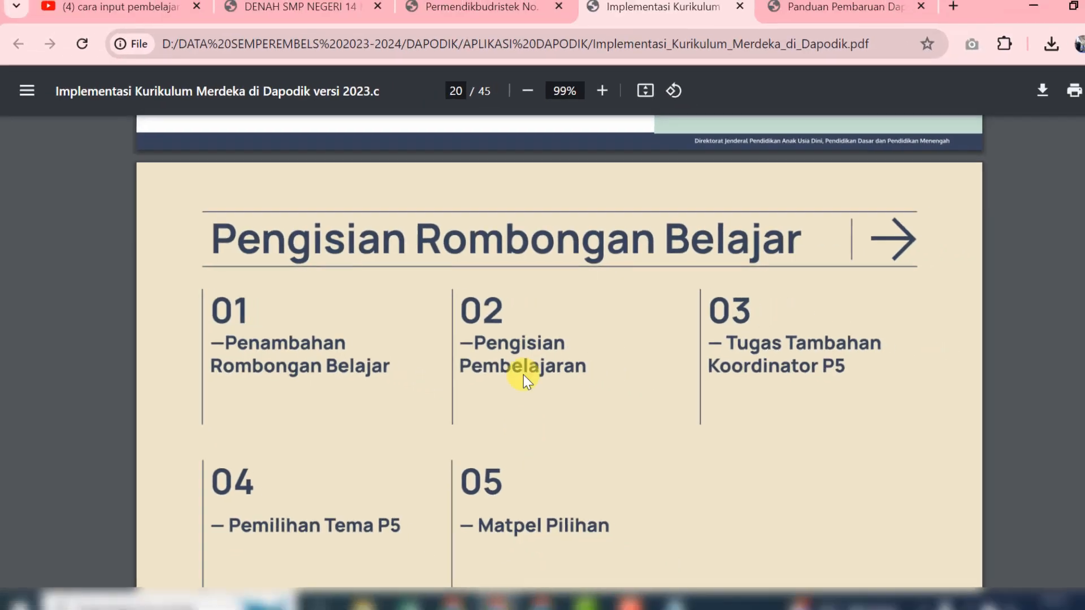
# Examine the class VII-VIII time allocation table in the Permendikbudristek No. 12 Tahun 2024 PDF, including the Seni, Budaya, dan Prakarya options
pyautogui.click(473, 17)
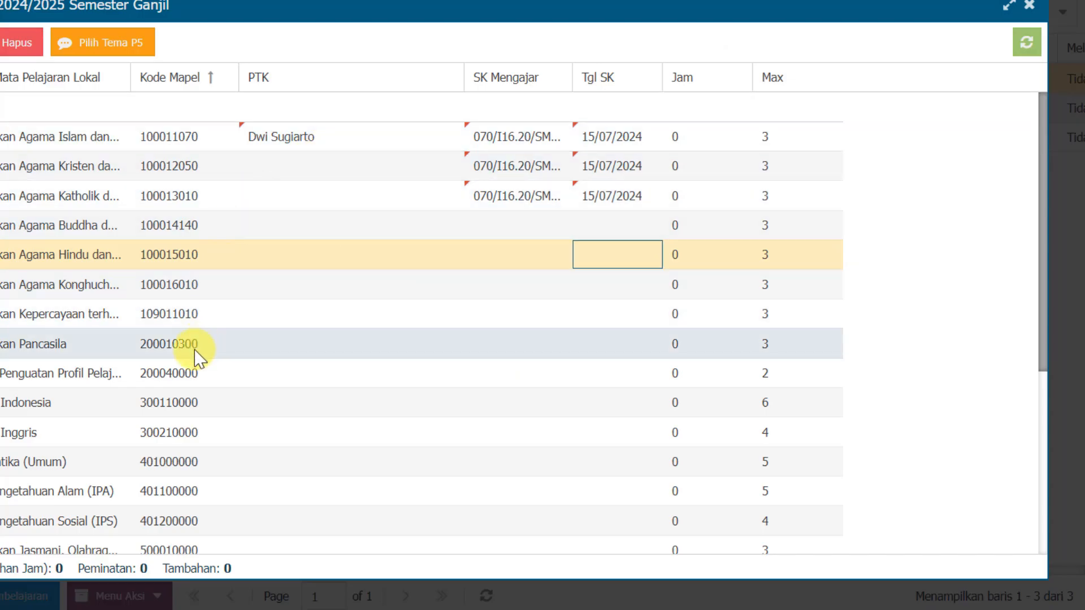
pyautogui.click(305, 347)
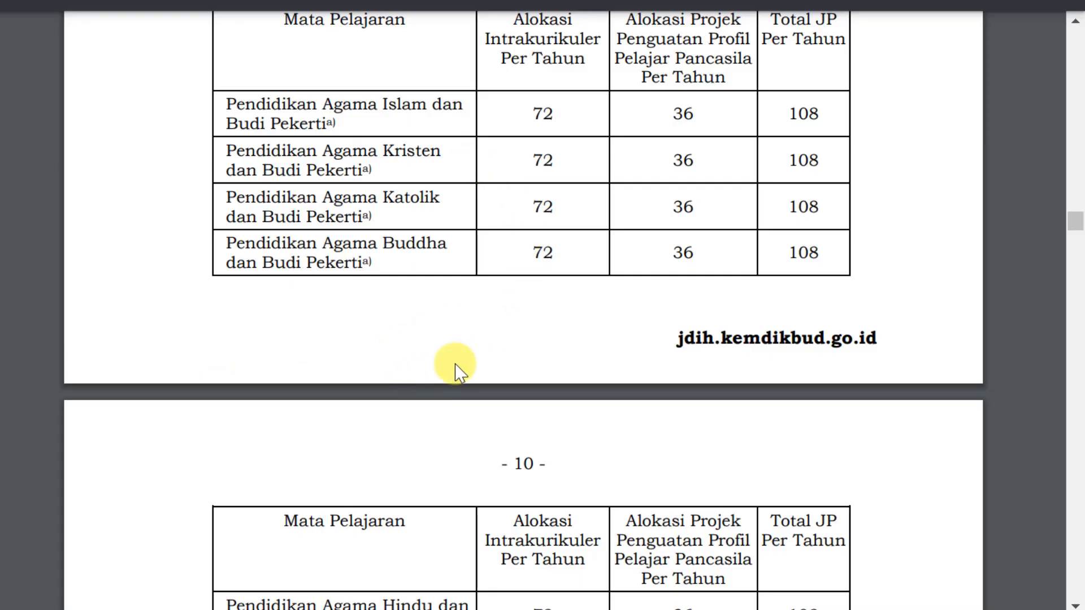
pyautogui.scroll(-8, 460, 373)
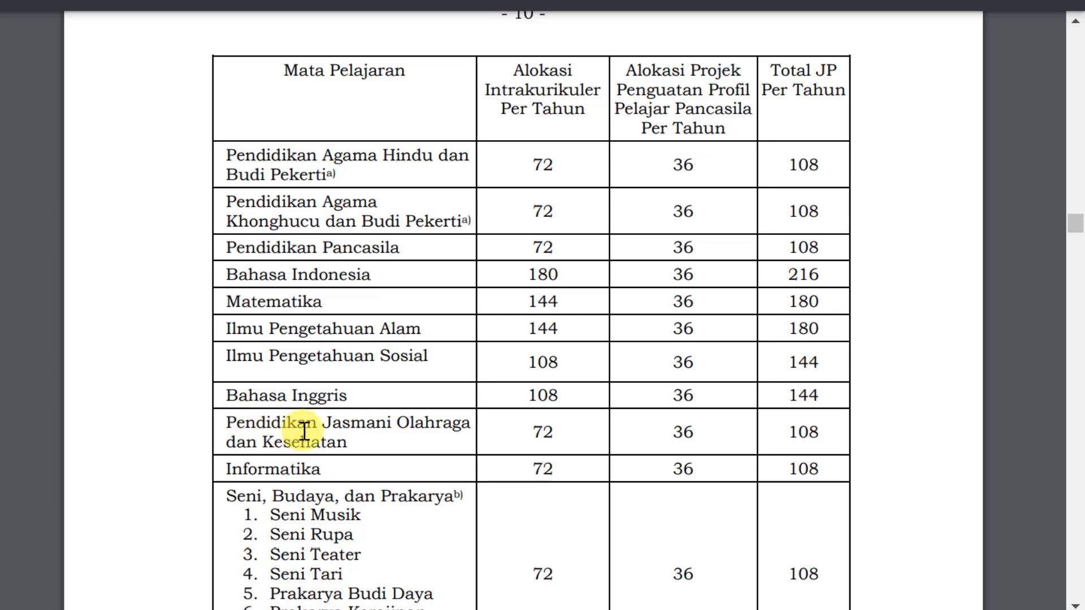
pyautogui.scroll(-4, 368, 452)
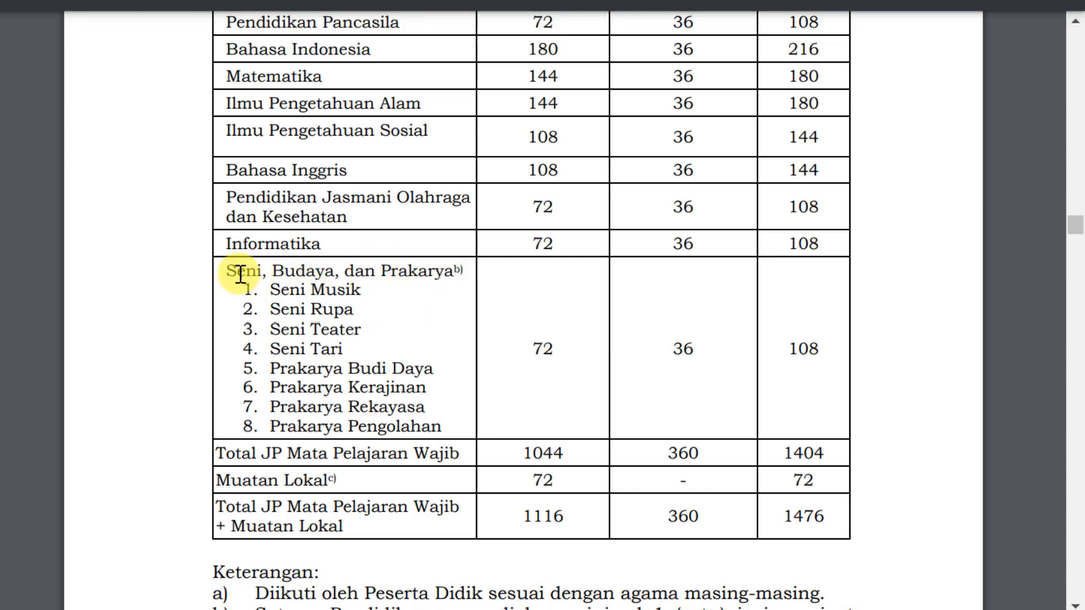
pyautogui.moveTo(230, 272); pyautogui.dragTo(449, 428)
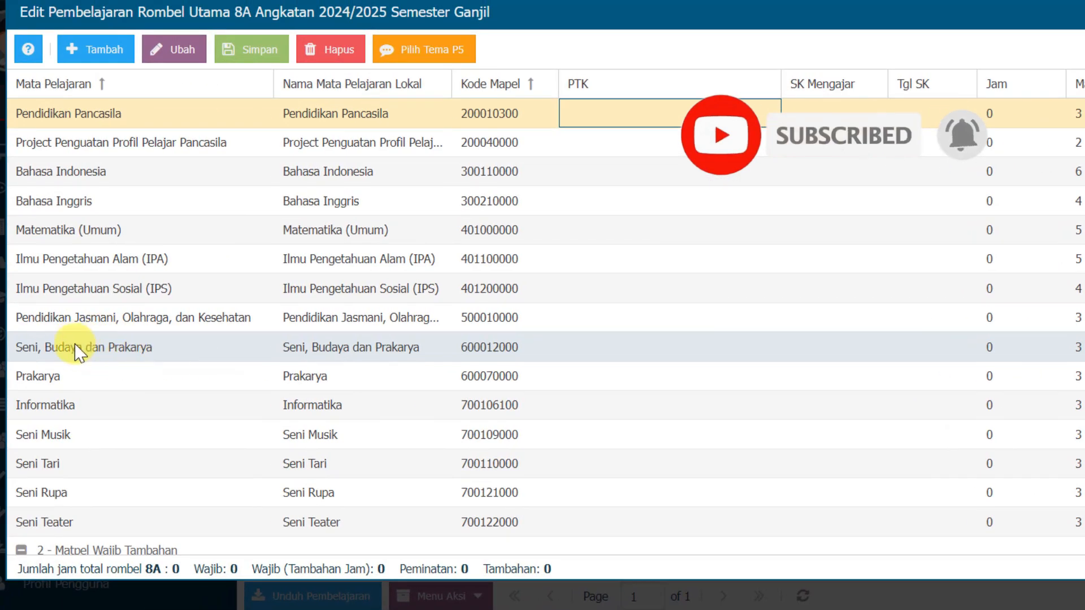
# Fill the Seni, Budaya dan Prakarya row with a teacher, SK number 070/I16.20/SMPN.14/KP/2024, Tgl SK 15/07/2024 and 3 Jam
pyautogui.click(631, 351)
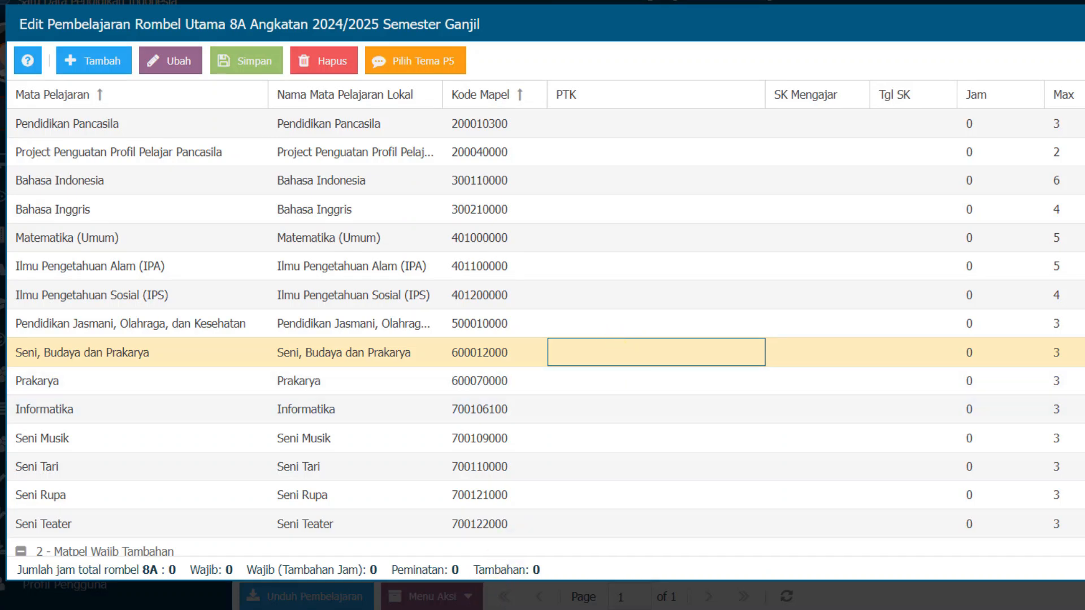
pyautogui.hotkey('ctrl', 'v')
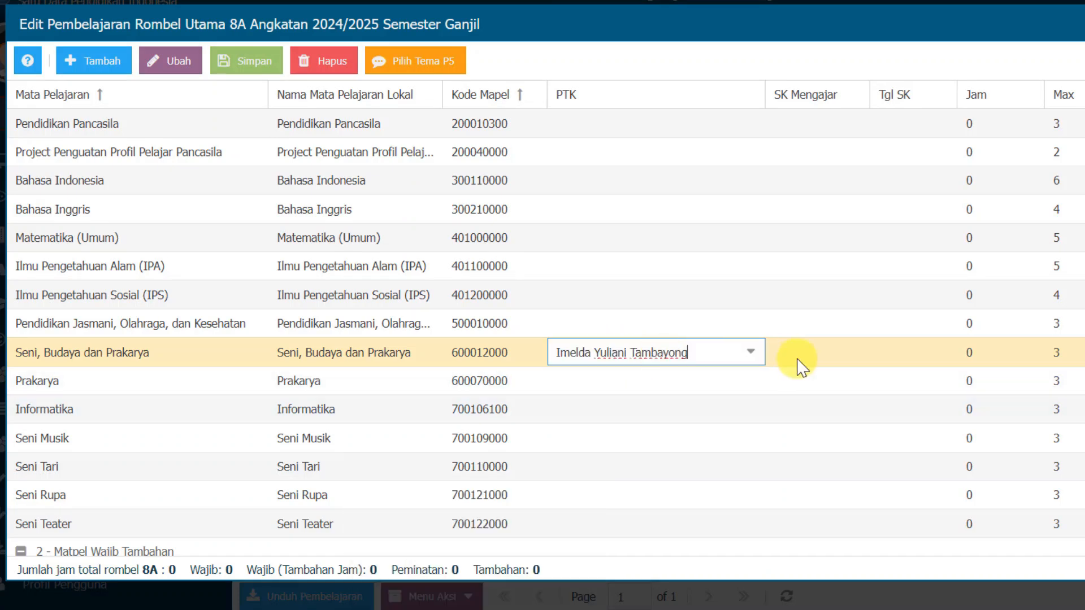
pyautogui.click(842, 355)
pyautogui.scroll(4, 842, 356)
pyautogui.click(809, 212)
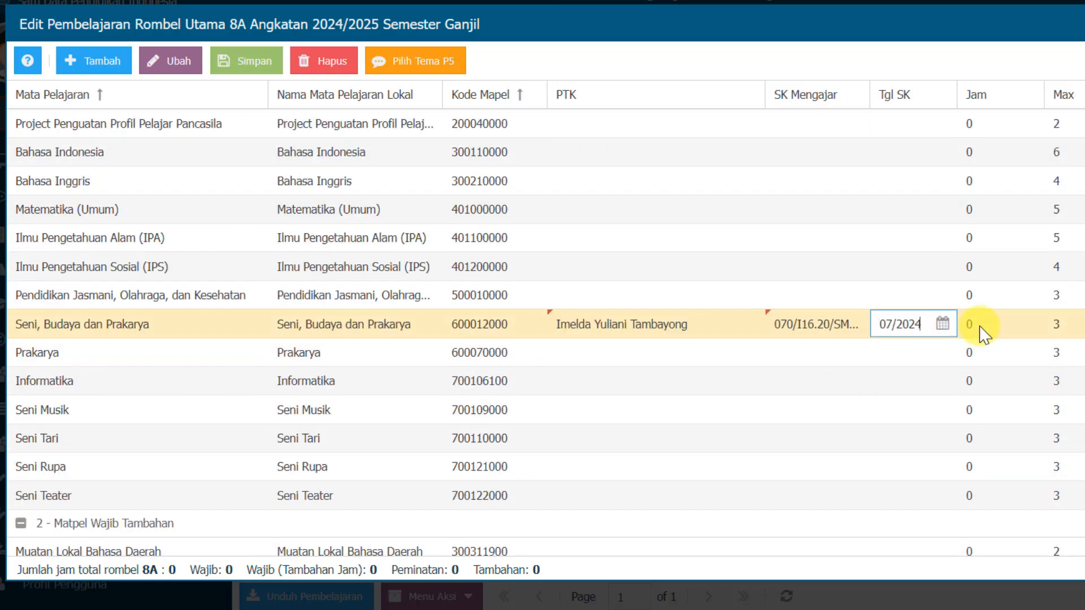
pyautogui.click(986, 332)
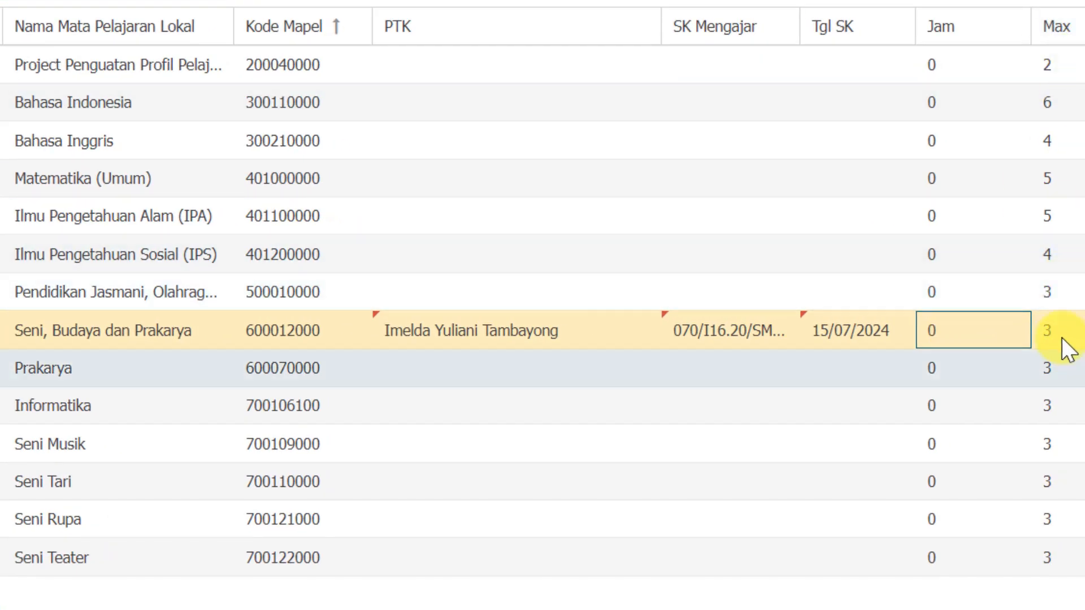
pyautogui.click(951, 330)
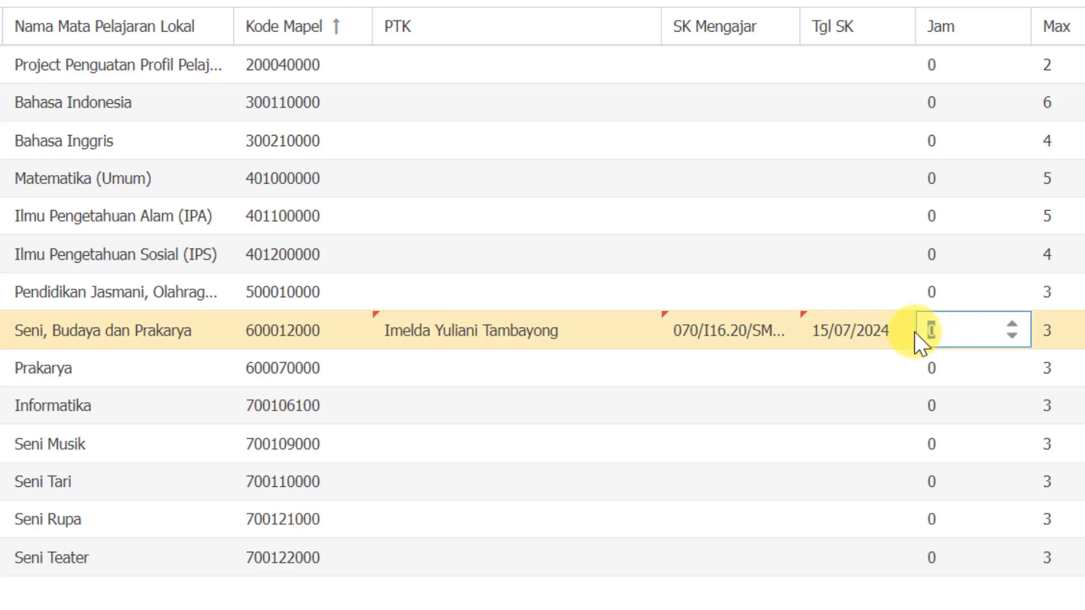
pyautogui.write('3')
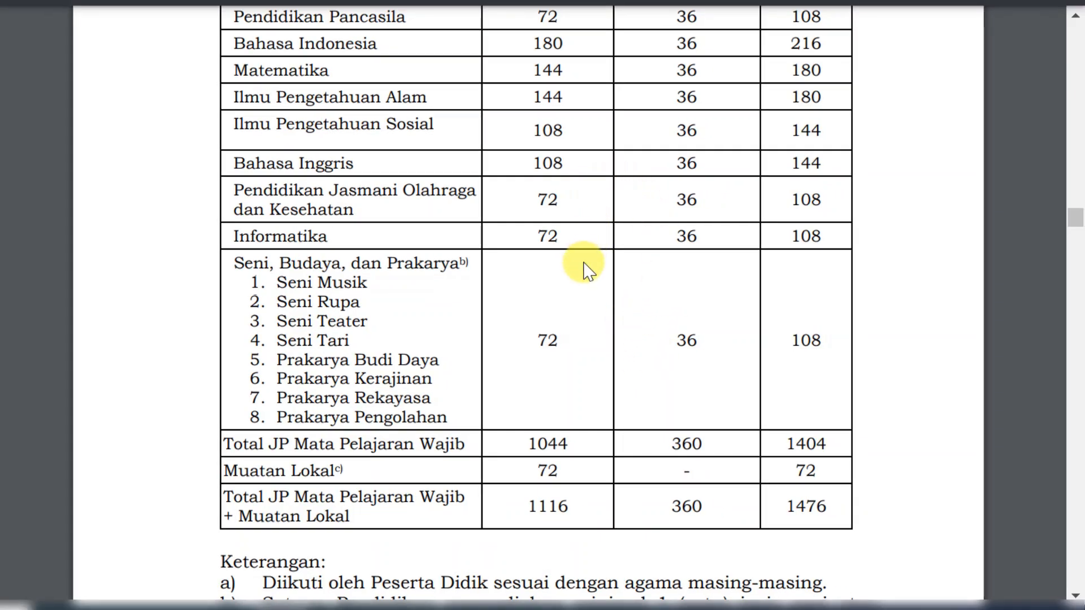
# Check the yearly hour allocations in the regulation PDF and set Jam for Bahasa Indonesia to 6 in Dapodik
pyautogui.scroll(7, 785, 329)
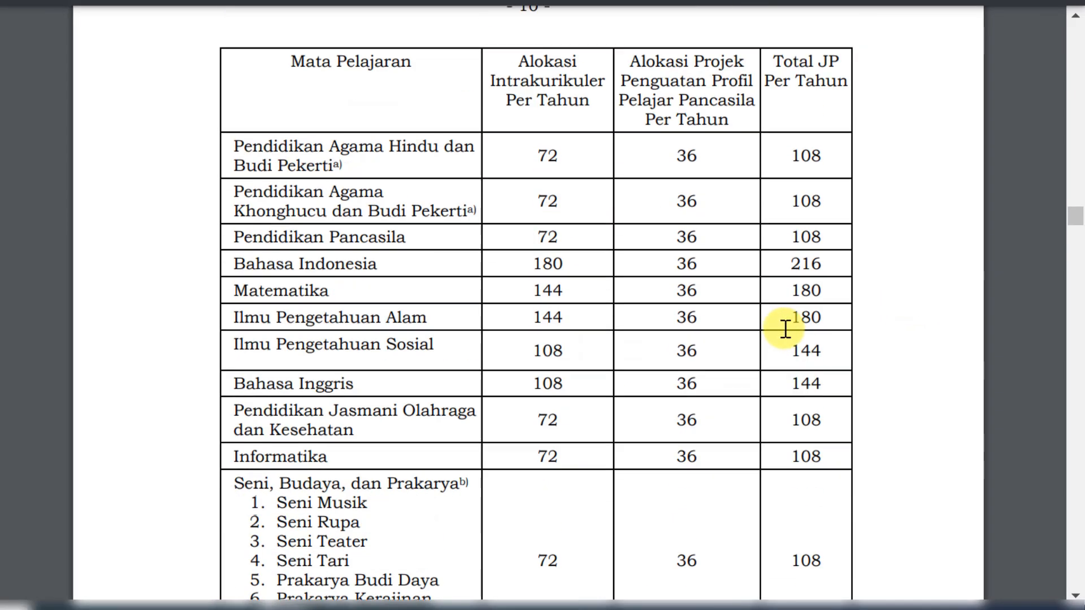
pyautogui.scroll(7, 785, 329)
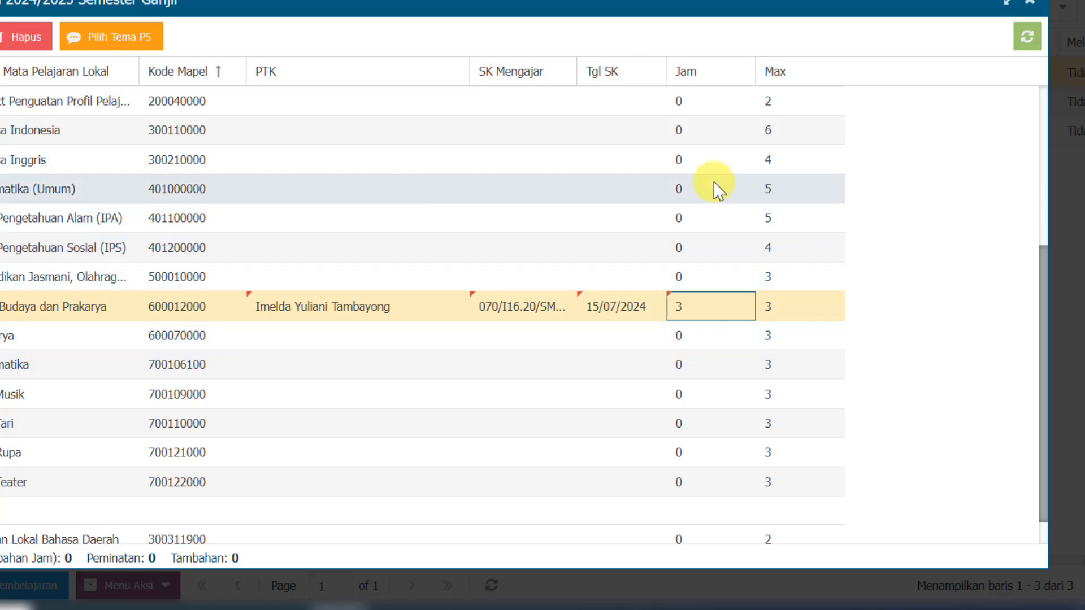
pyautogui.click(17, 203)
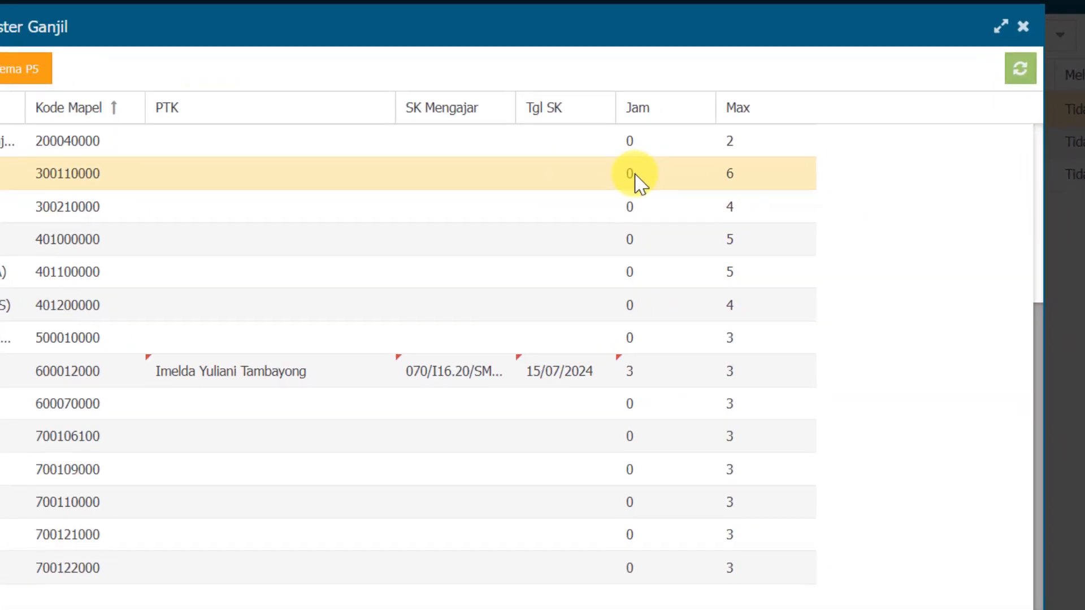
pyautogui.click(774, 215)
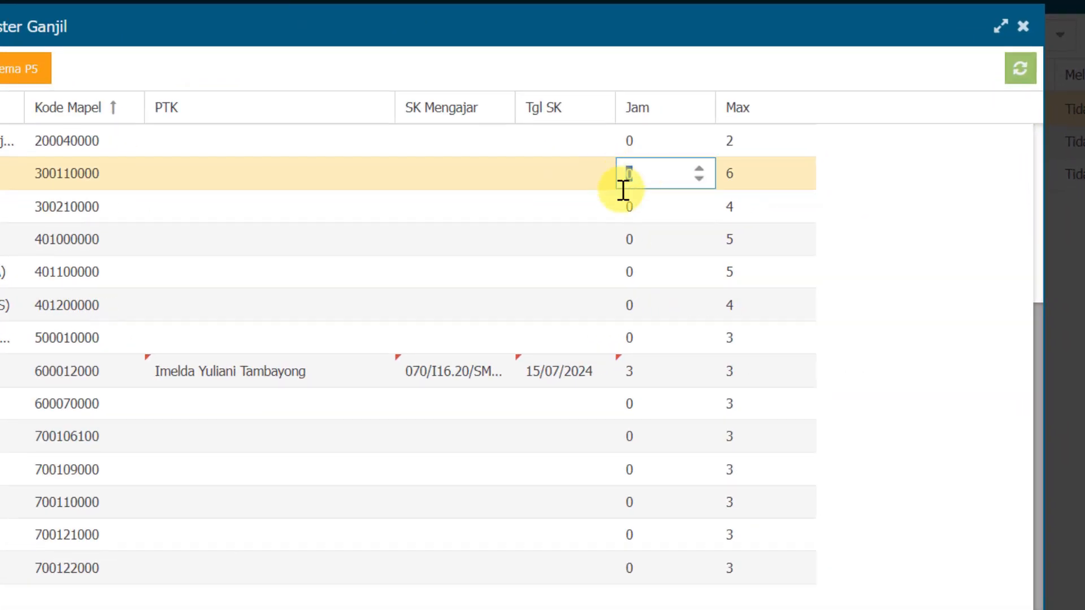
pyautogui.press('Return')
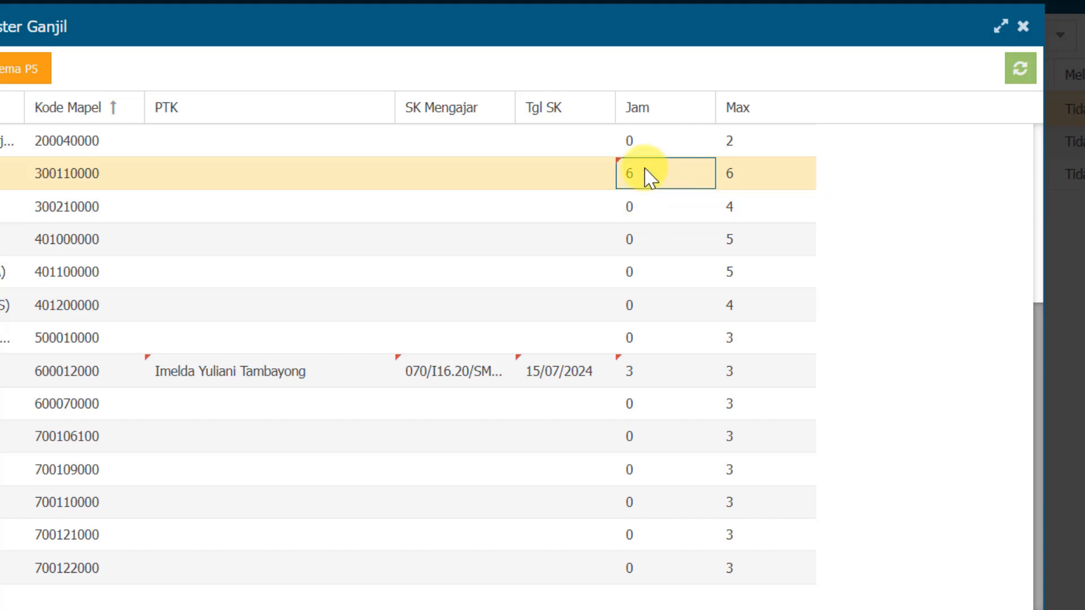
# Set Jam to 3 for the Islam, Kristen and Katholik religion subjects
pyautogui.scroll(5, 701, 241)
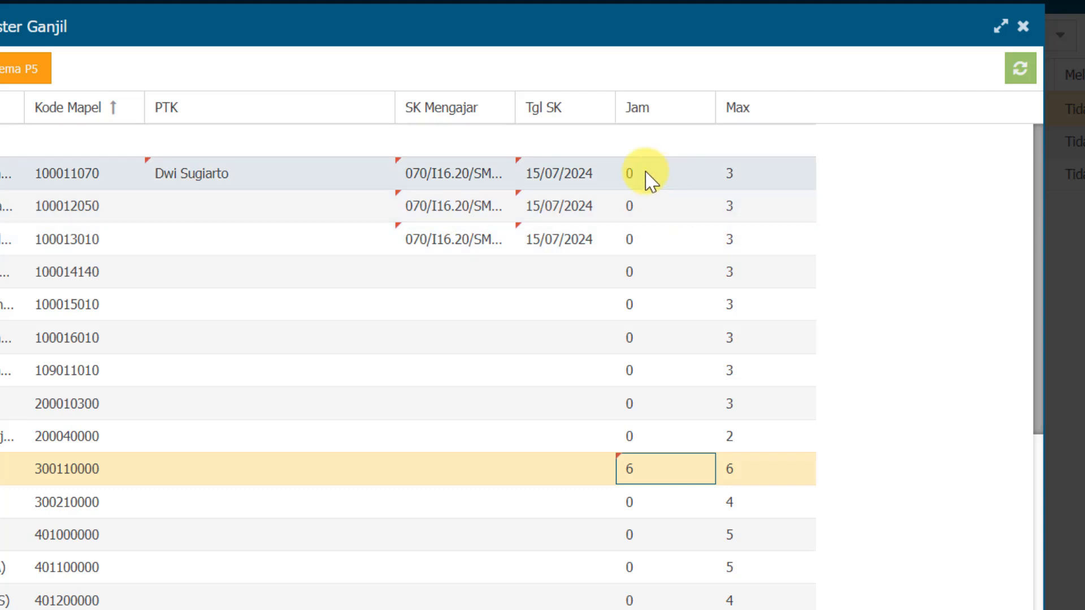
pyautogui.doubleClick(649, 178)
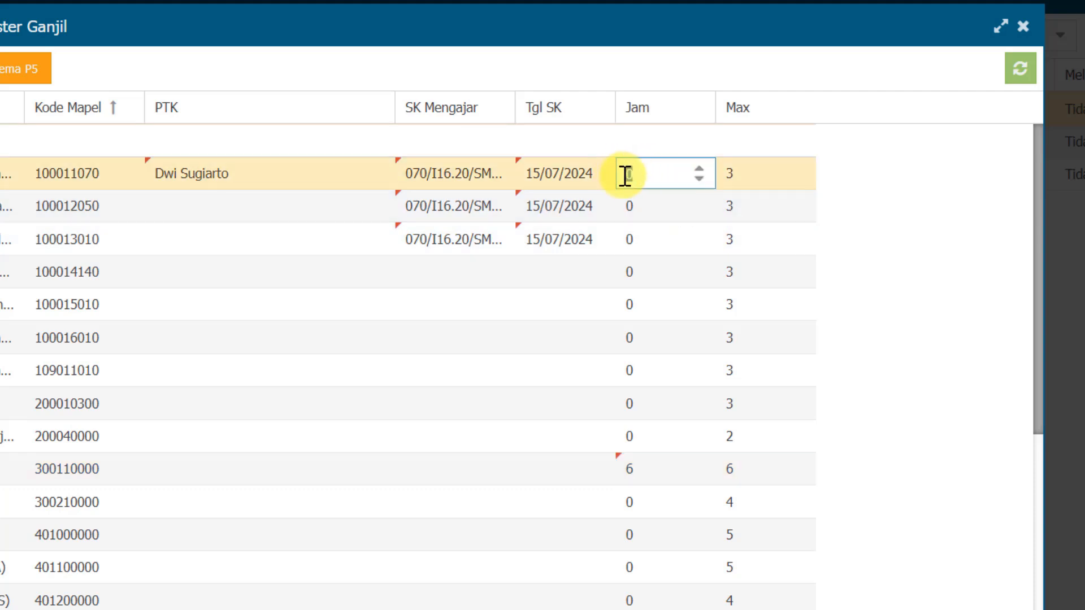
pyautogui.write('3')
pyautogui.doubleClick(643, 207)
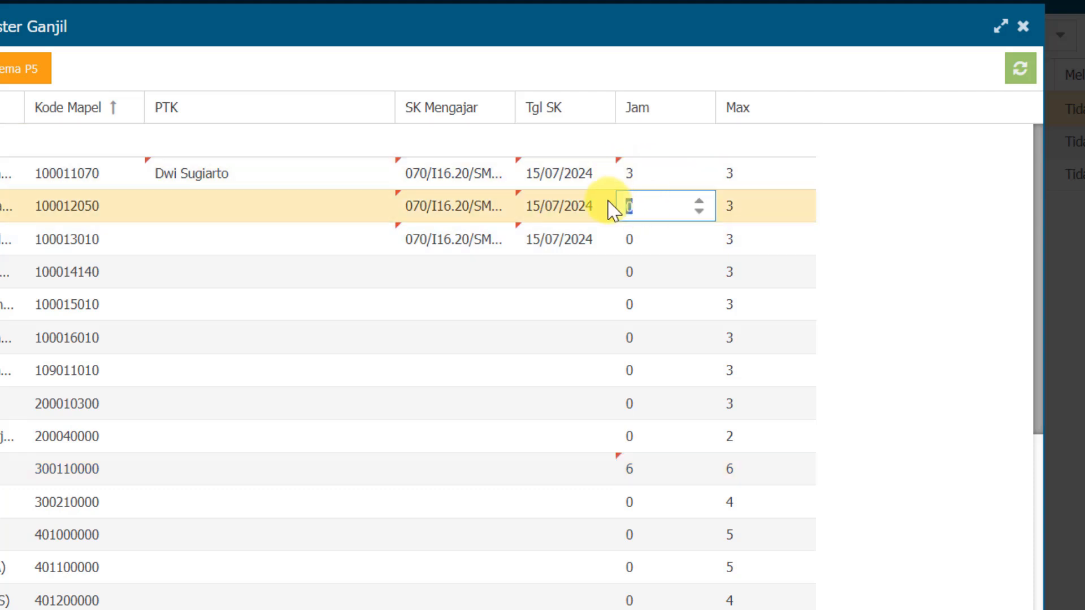
pyautogui.write('3')
pyautogui.doubleClick(640, 237)
pyautogui.write('3')
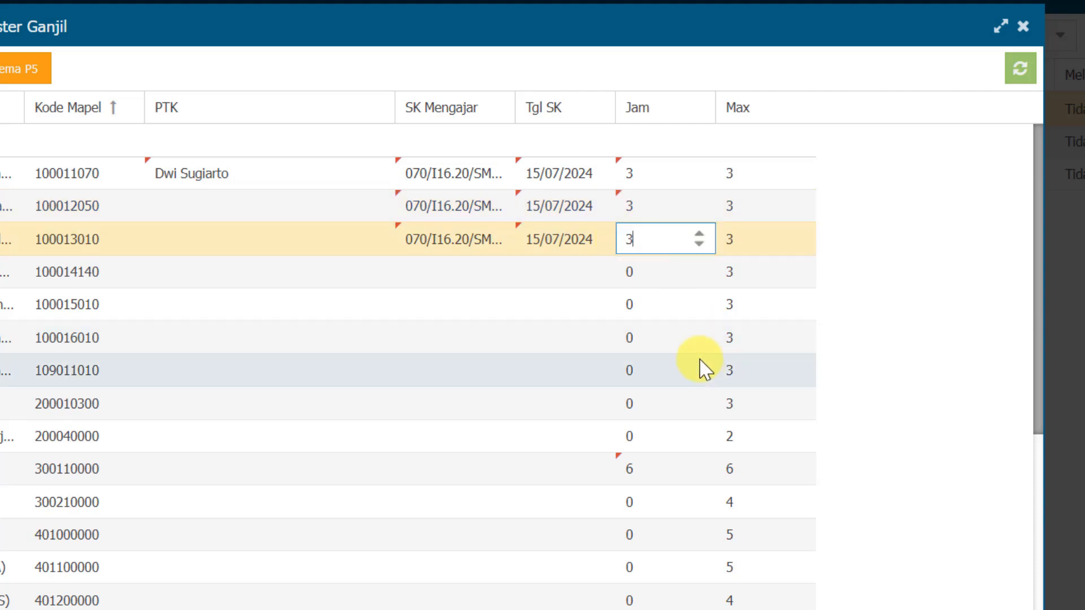
pyautogui.click(934, 279)
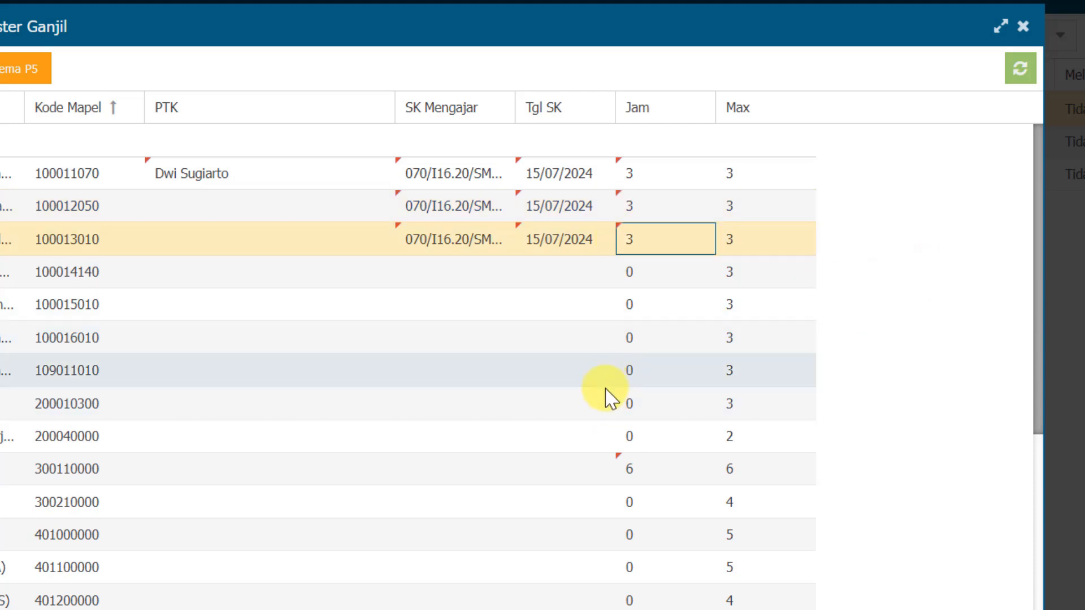
# Review the completed subject rows for class 8A and save the Pembelajaran data
pyautogui.scroll(-5, 654, 418)
pyautogui.scroll(5, 649, 422)
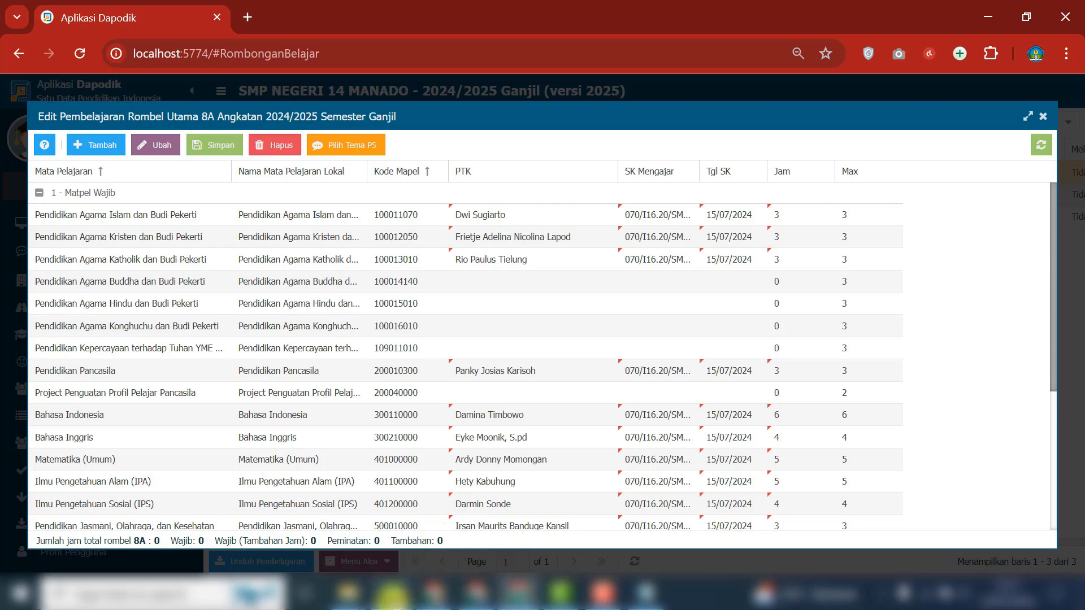
pyautogui.click(392, 598)
pyautogui.click(434, 593)
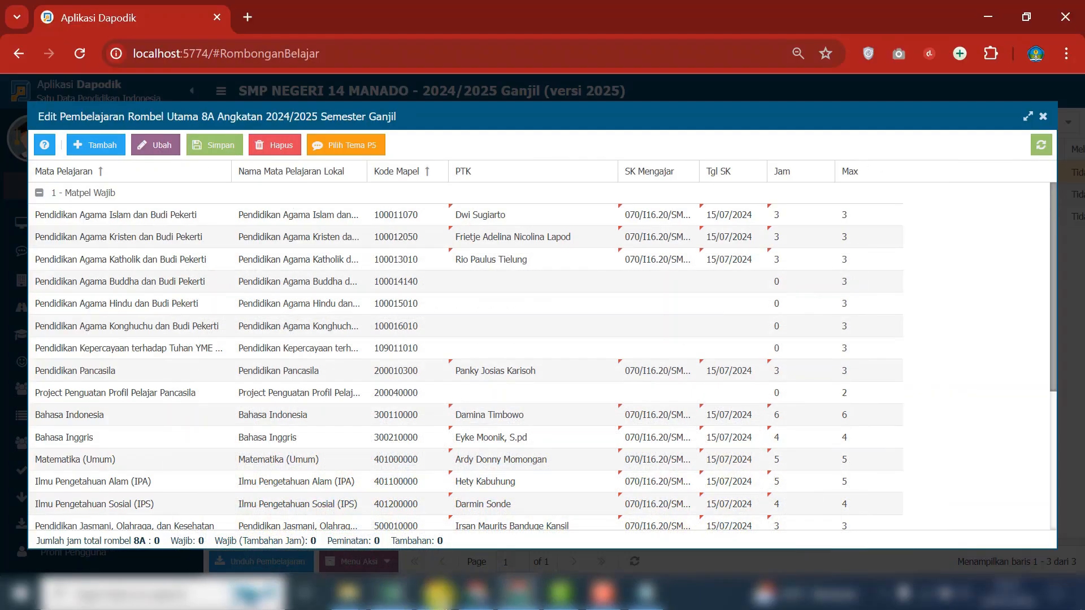
pyautogui.scroll(-4, 791, 457)
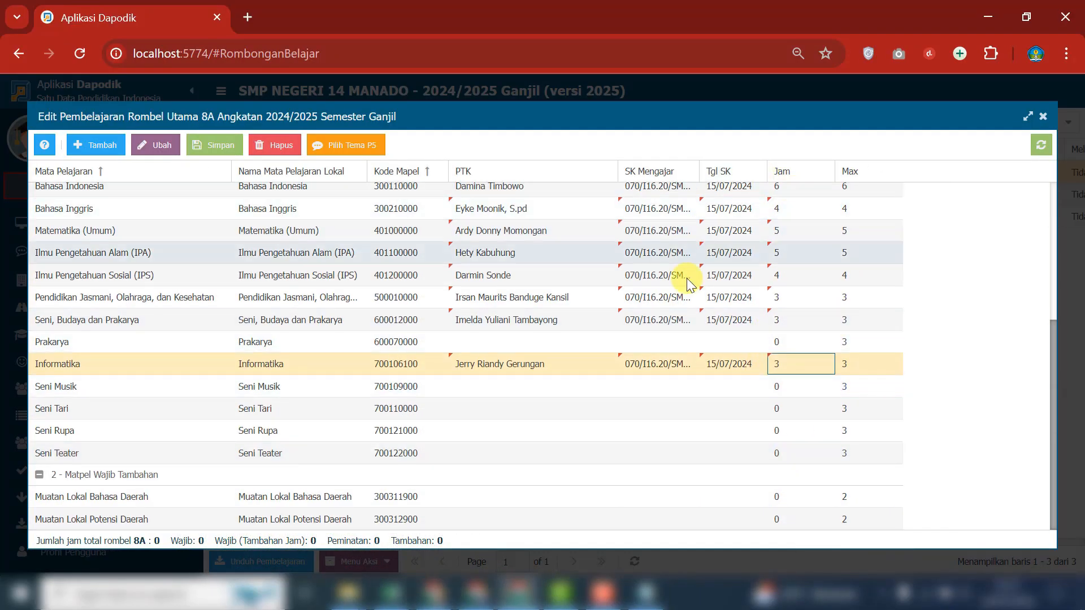
pyautogui.scroll(5, 692, 282)
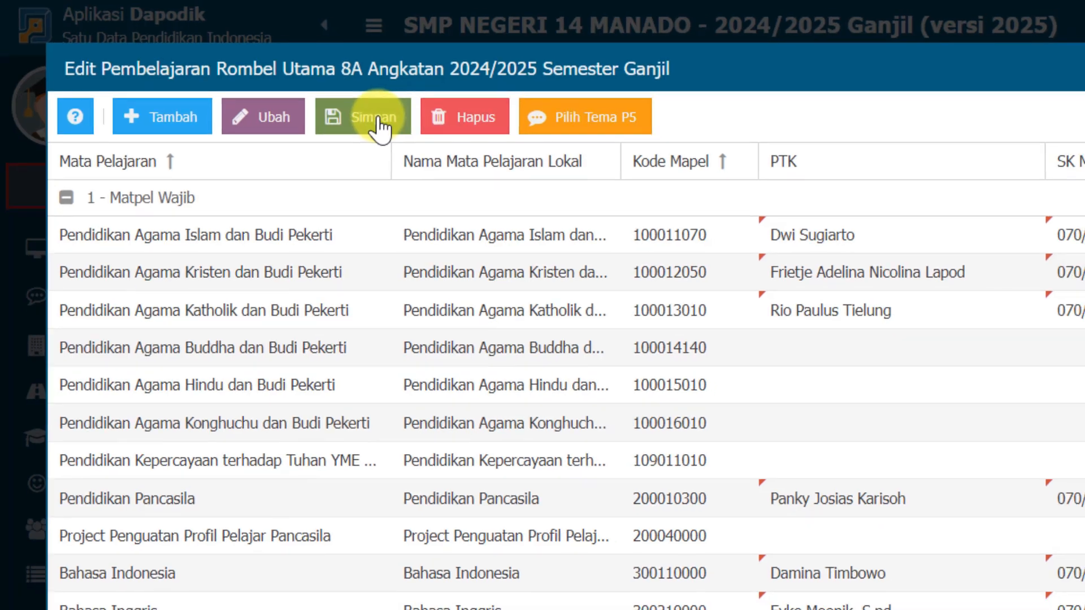
pyautogui.click(389, 130)
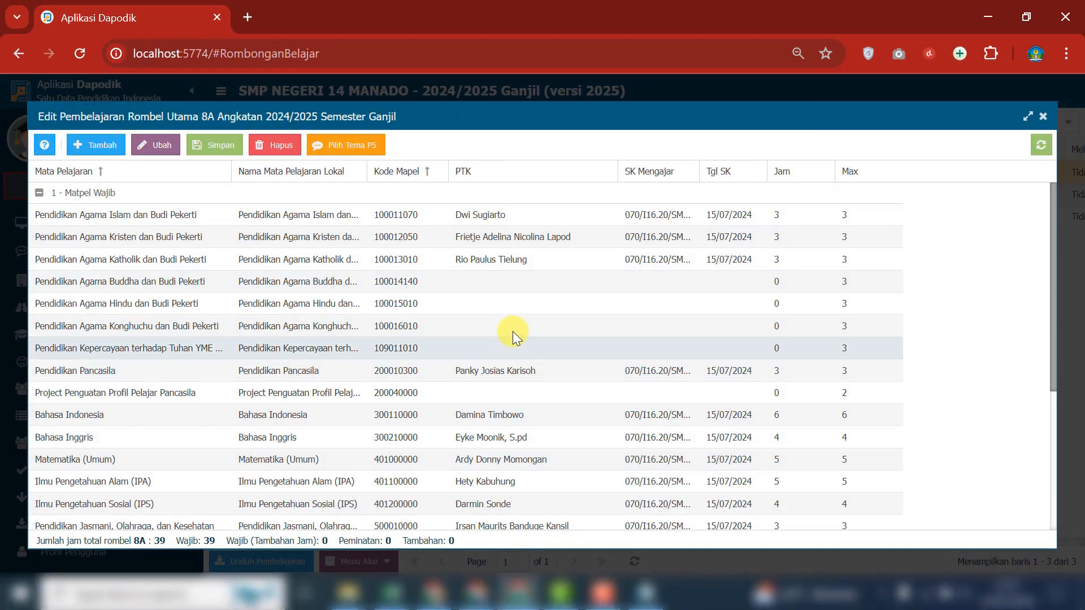
# Consult the Implementasi Kurikulum Merdeka PDF, and assign a teacher as PTK for Project Penguatan Profil Pelajar Pancasila in Dapodik
pyautogui.click(489, 599)
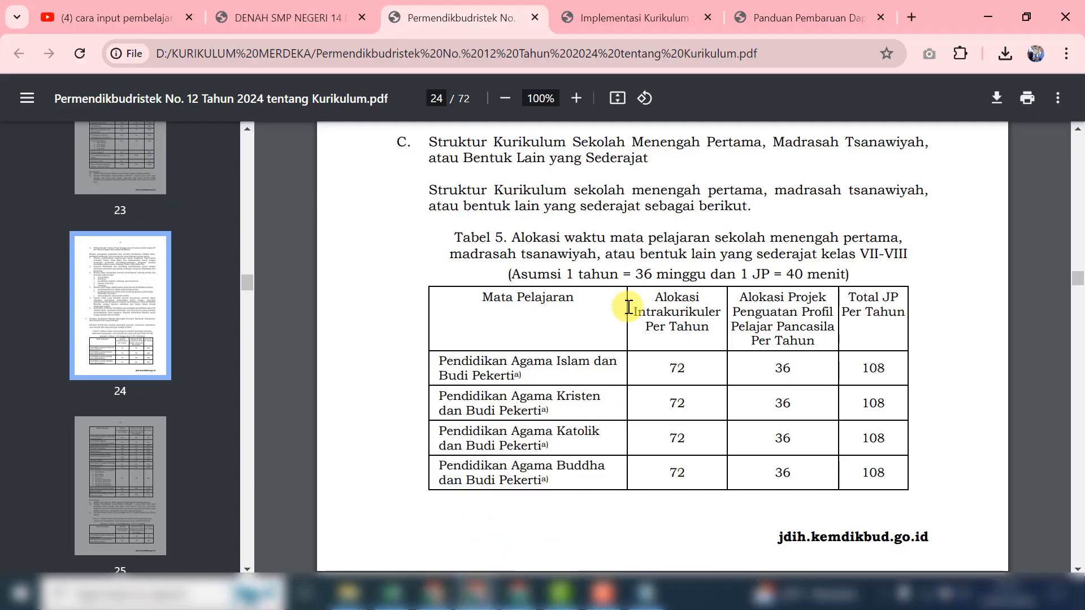
pyautogui.click(625, 22)
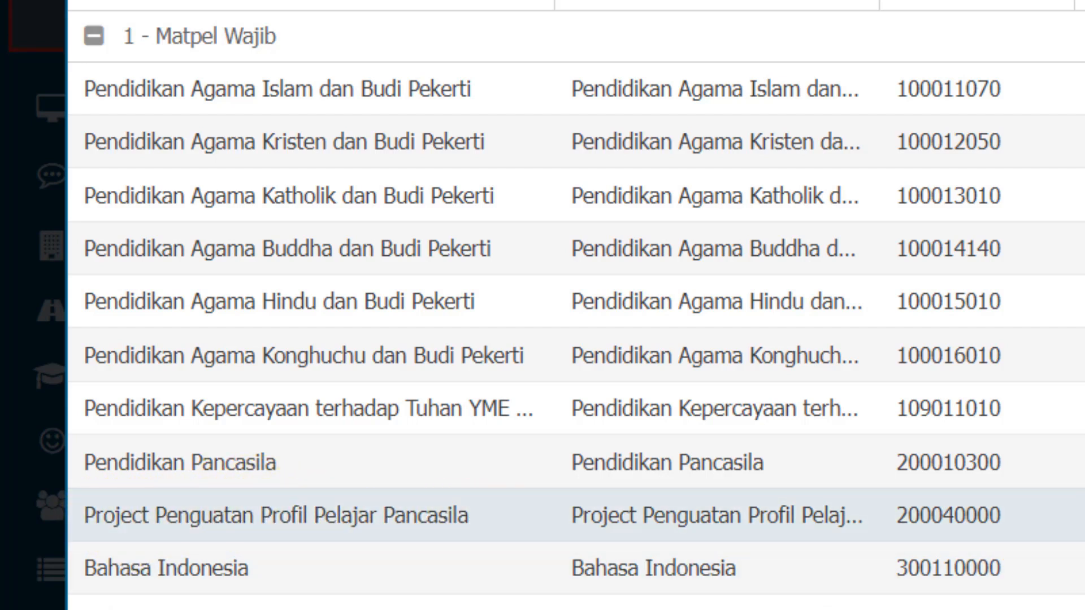
pyautogui.click(1005, 483)
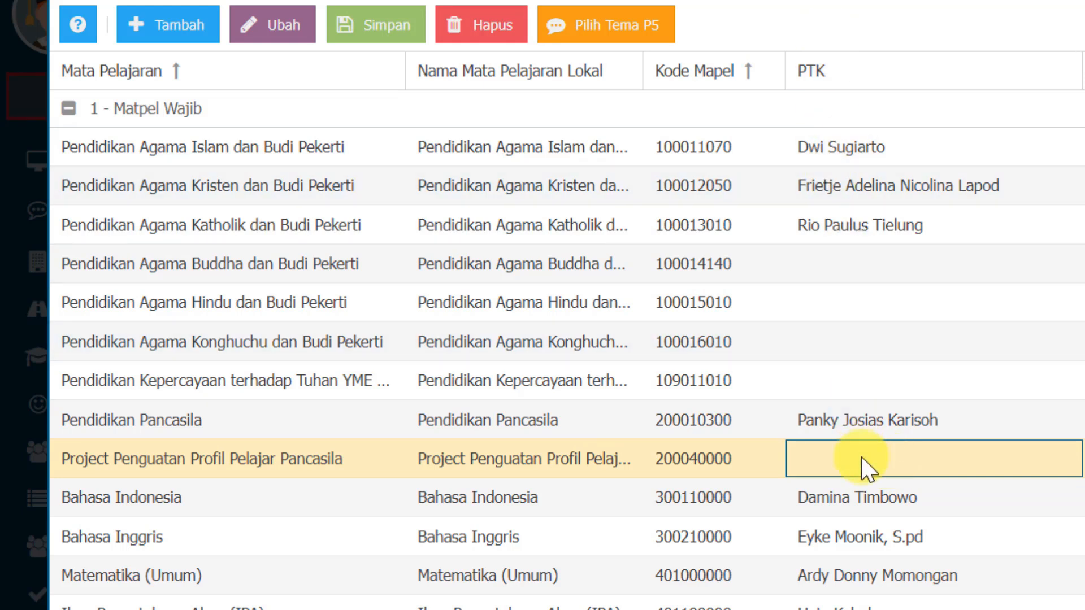
pyautogui.doubleClick(860, 457)
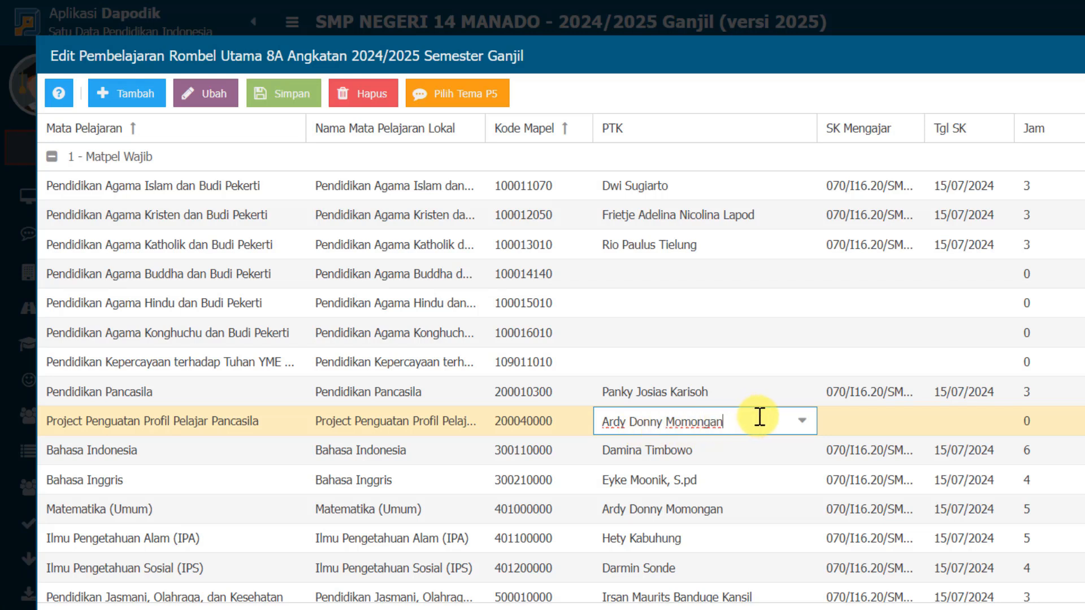
# Copy the SK Mengajar number from Pendidikan Pancasila into the Project Penguatan Profil Pelajar Pancasila row and set its Tgl SK to 15/07/2024
pyautogui.click(895, 393)
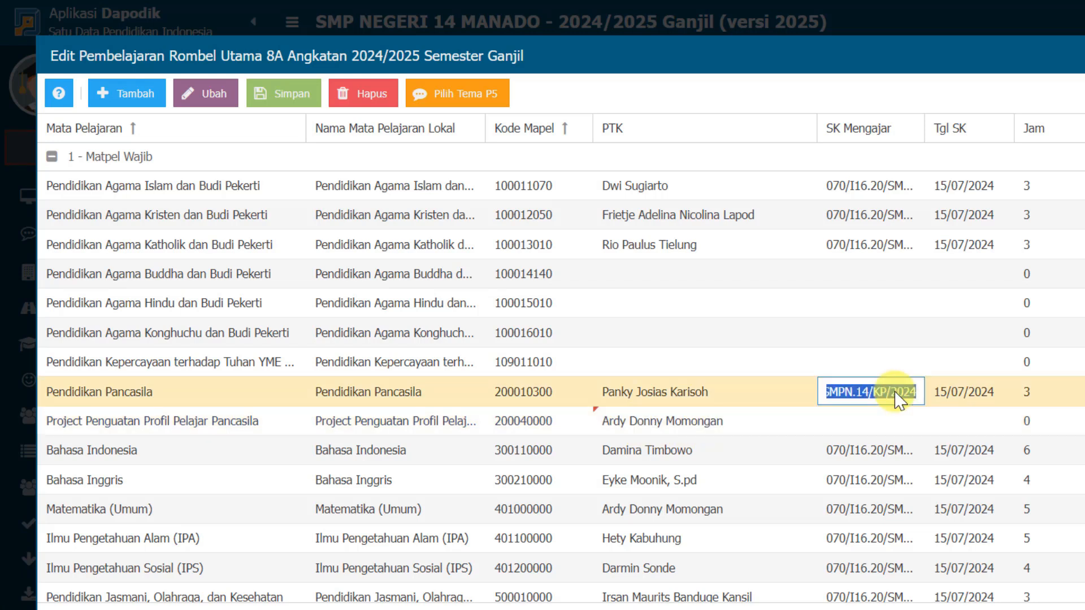
pyautogui.hotkey('ctrl', 'c')
pyautogui.click(880, 422)
pyautogui.hotkey('ctrl', 'v')
pyautogui.click(960, 421)
pyautogui.write('15/07/2024')
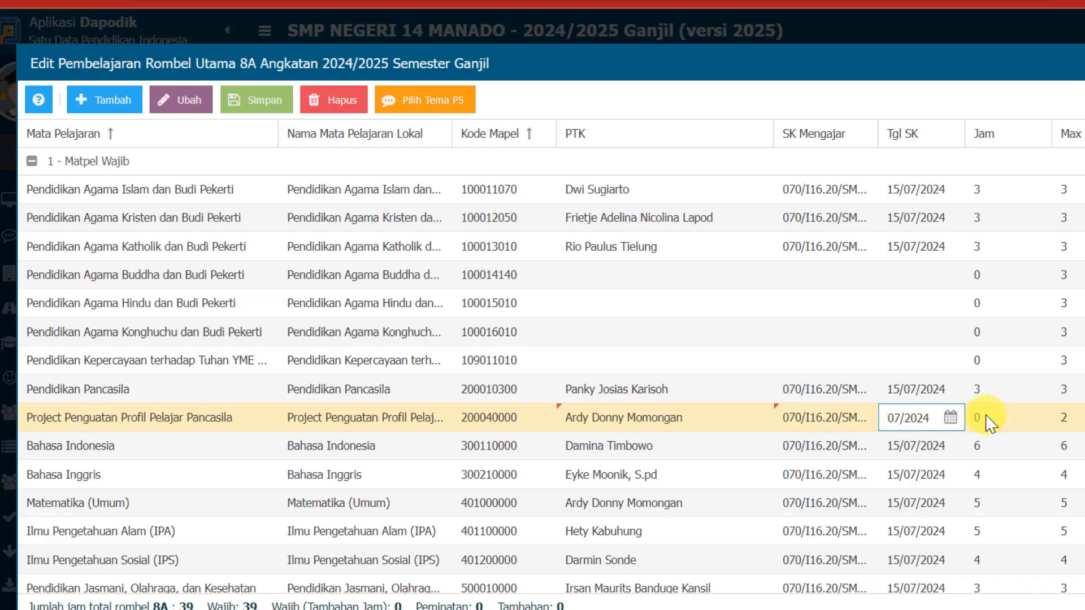
# Set Jam for Project Penguatan Profil Pelajar Pancasila to 2 and save the Pembelajaran data
pyautogui.click(986, 420)
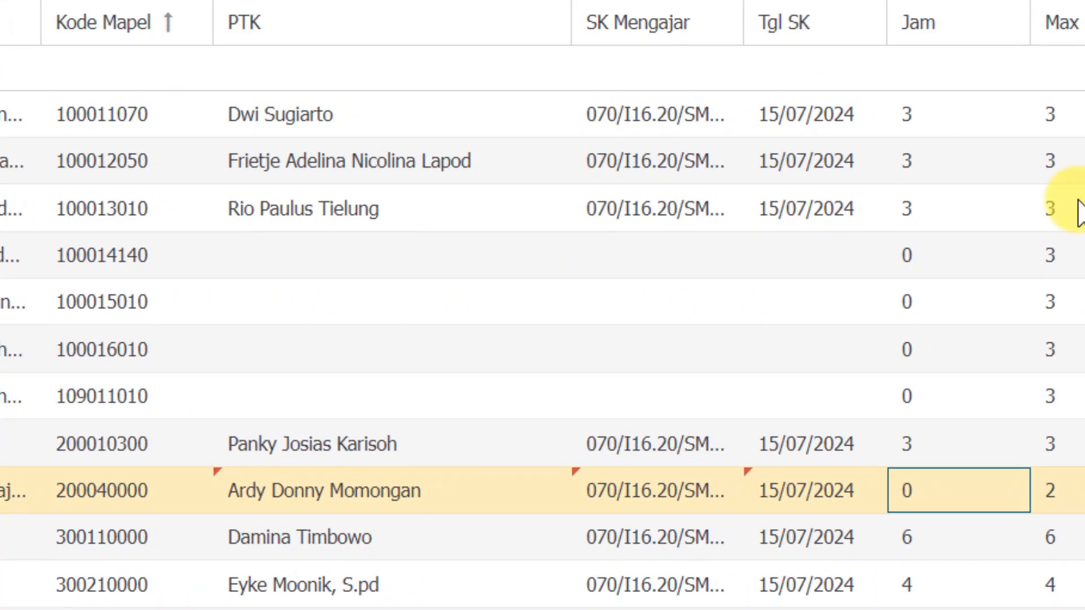
pyautogui.click(918, 484)
pyautogui.write('2')
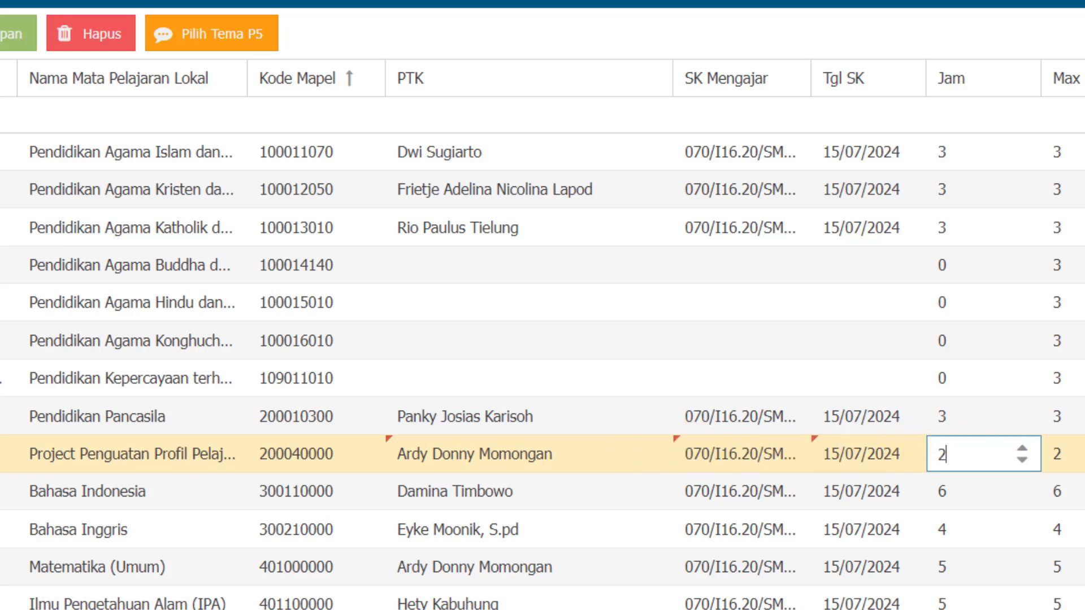
pyautogui.press('Return')
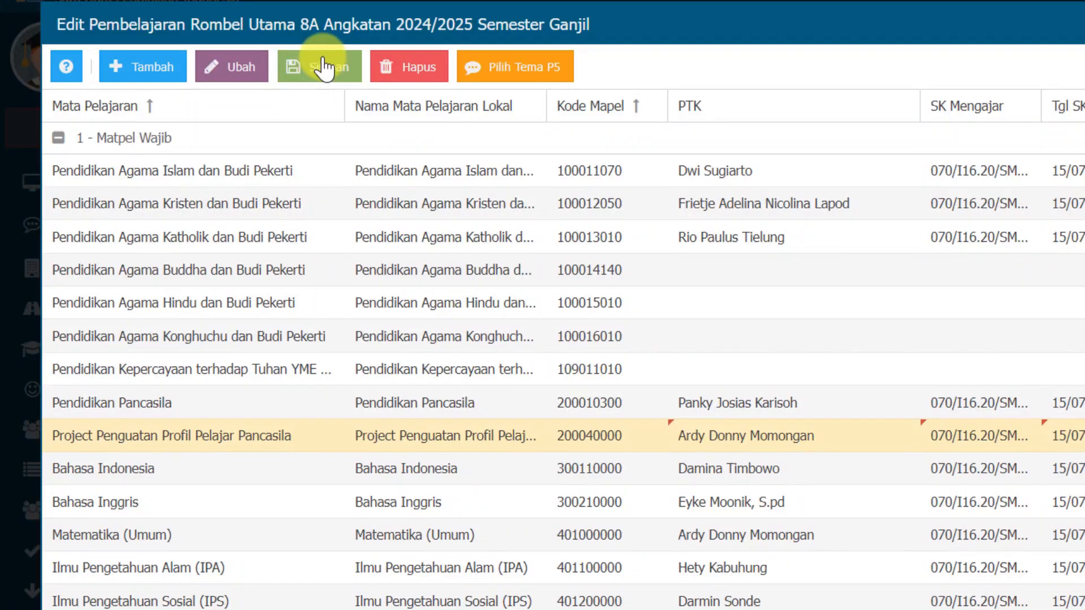
pyautogui.click(322, 66)
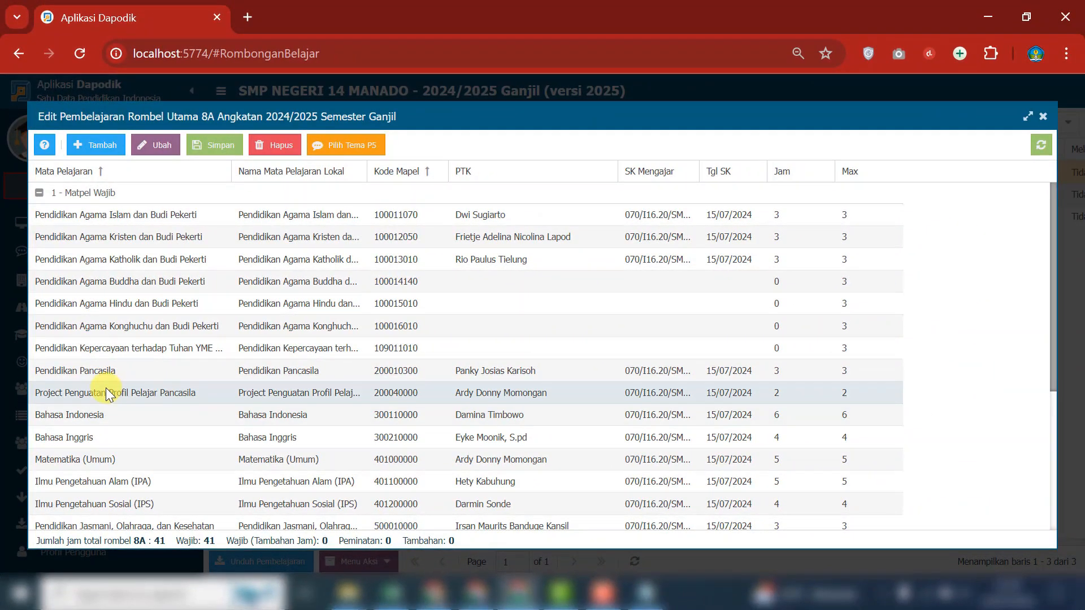
# Open the P5 theme selection for the Project Penguatan Profil Pelajar Pancasila subject
pyautogui.click(126, 434)
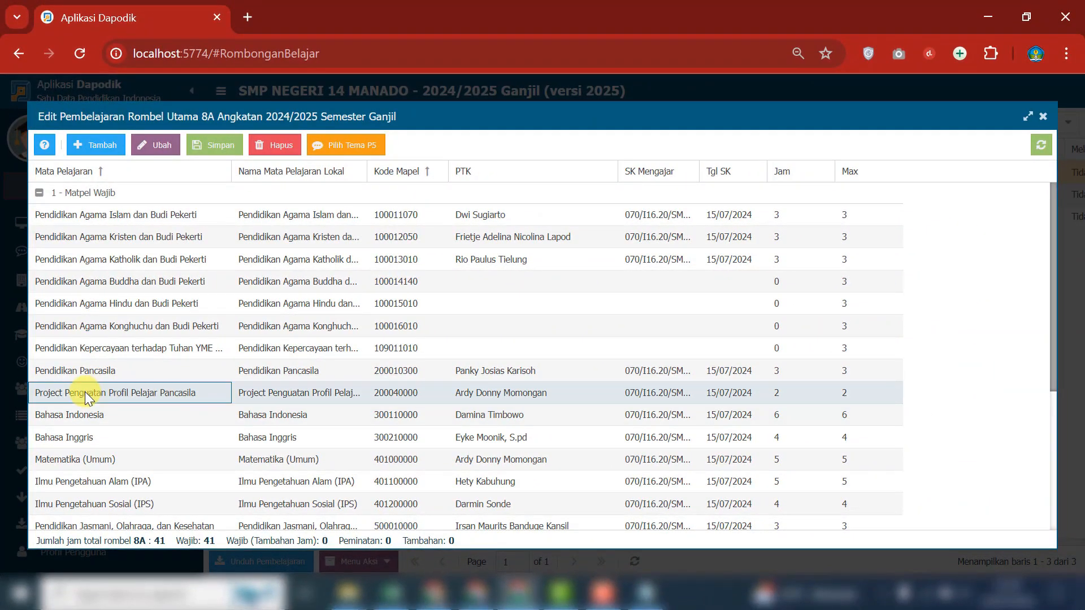
pyautogui.click(84, 393)
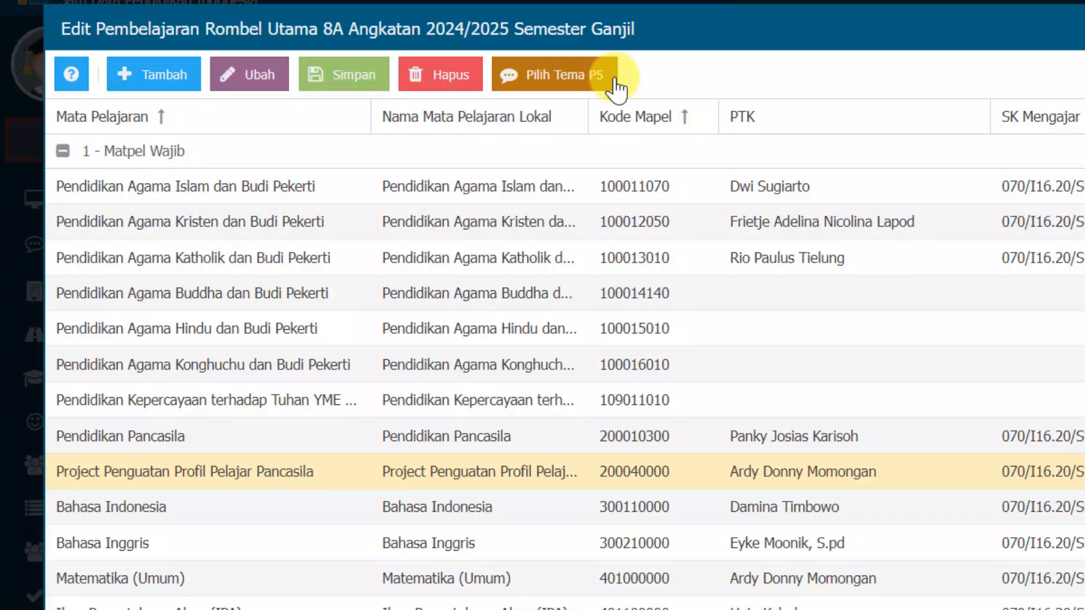
pyautogui.click(670, 31)
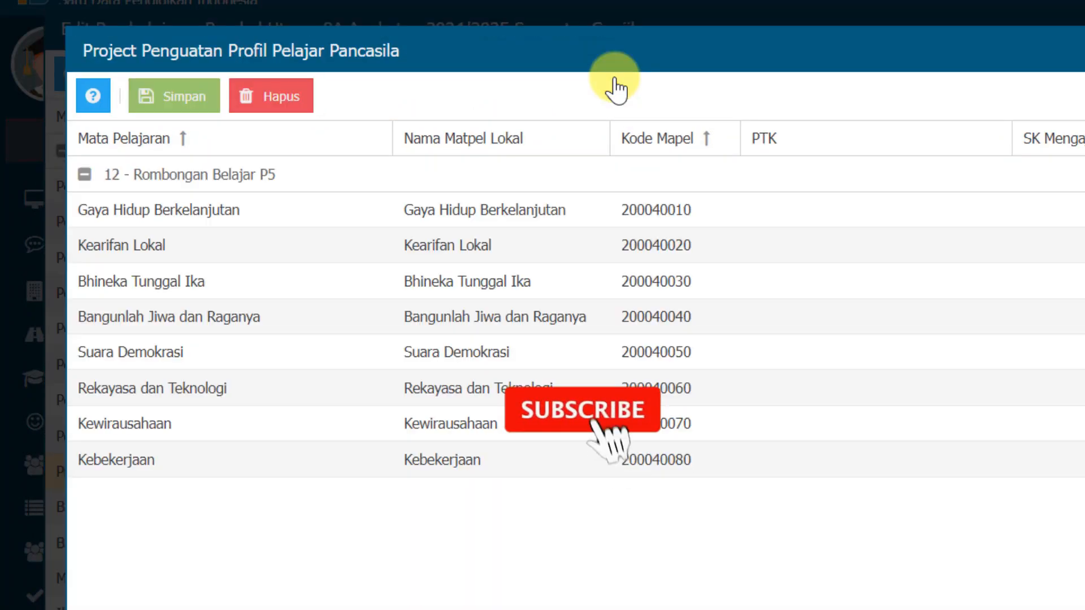
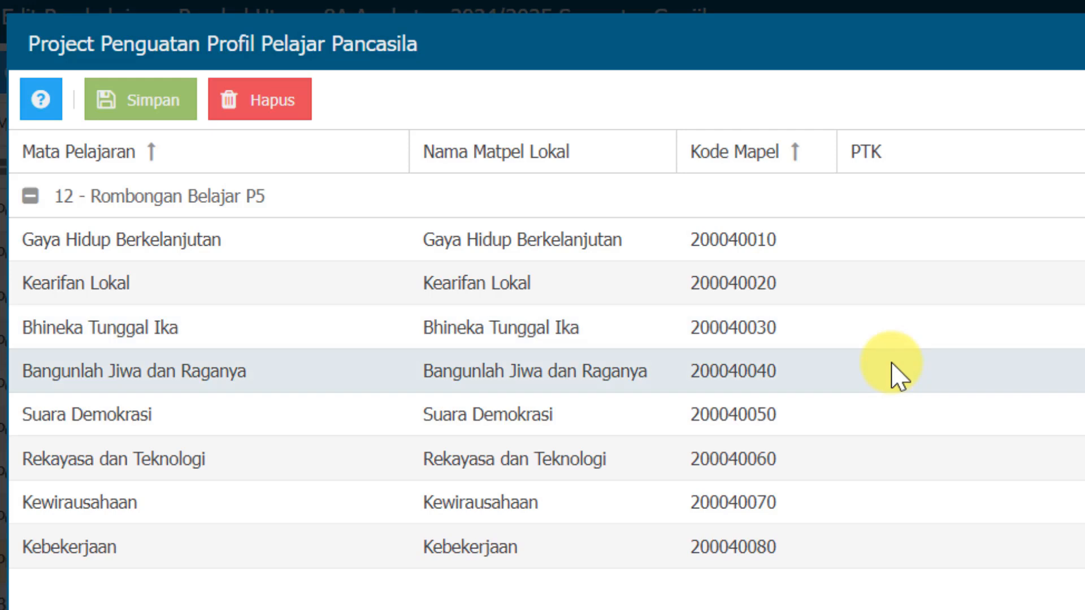
# Look up the first P5 theme in the SK TUGAS notes and enter SK Mengajar 070/I16.20/SMPN.14/KP/2024 for Suara Demokrasi in Dapodik
pyautogui.hotkey('alt', 'Tab')
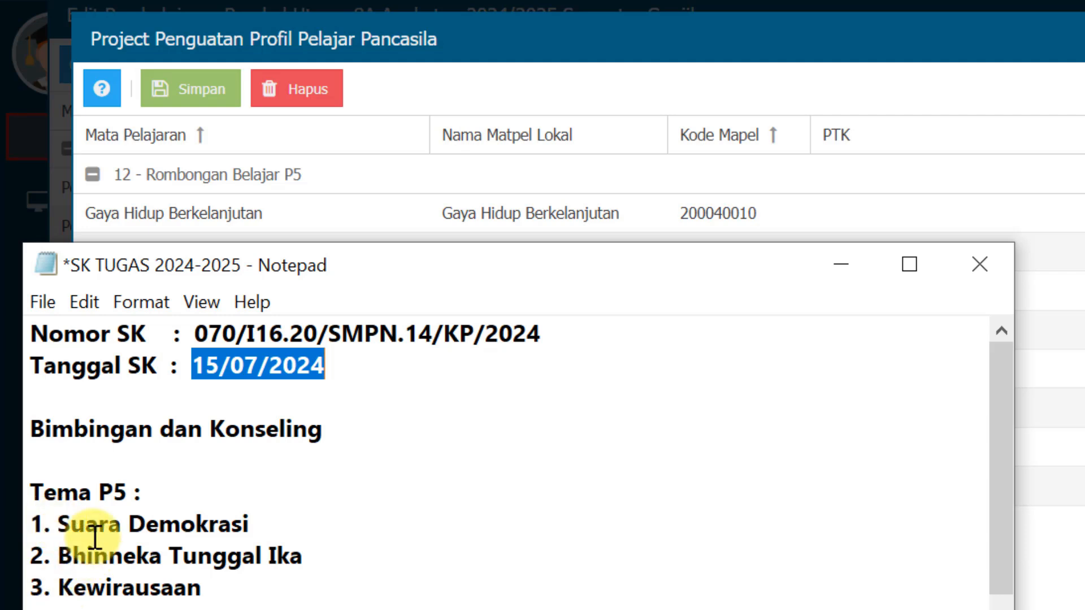
pyautogui.moveTo(58, 523); pyautogui.dragTo(255, 518)
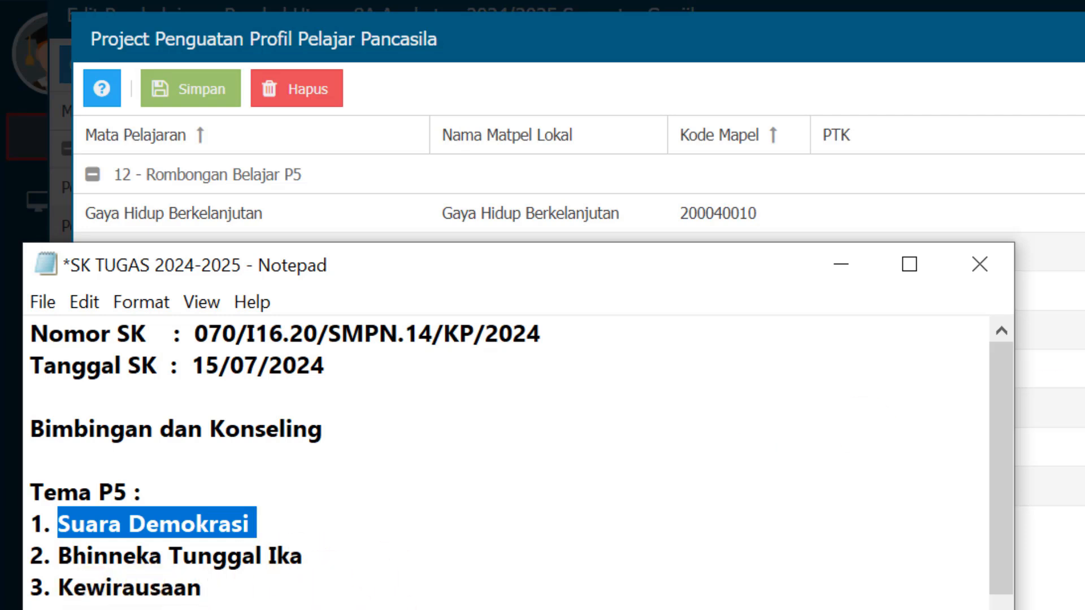
pyautogui.click(169, 213)
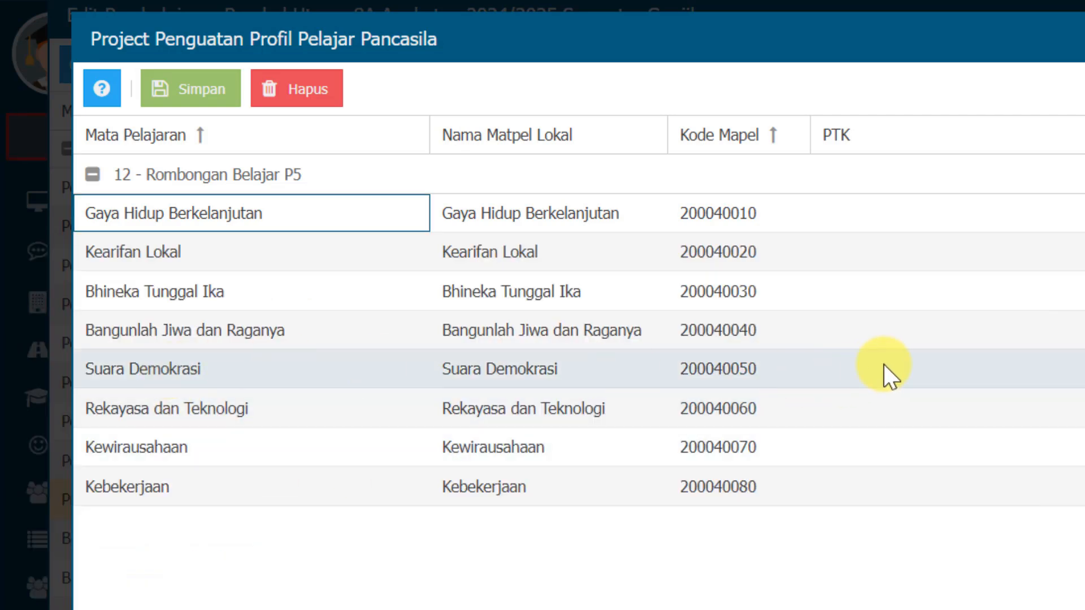
pyautogui.click(886, 364)
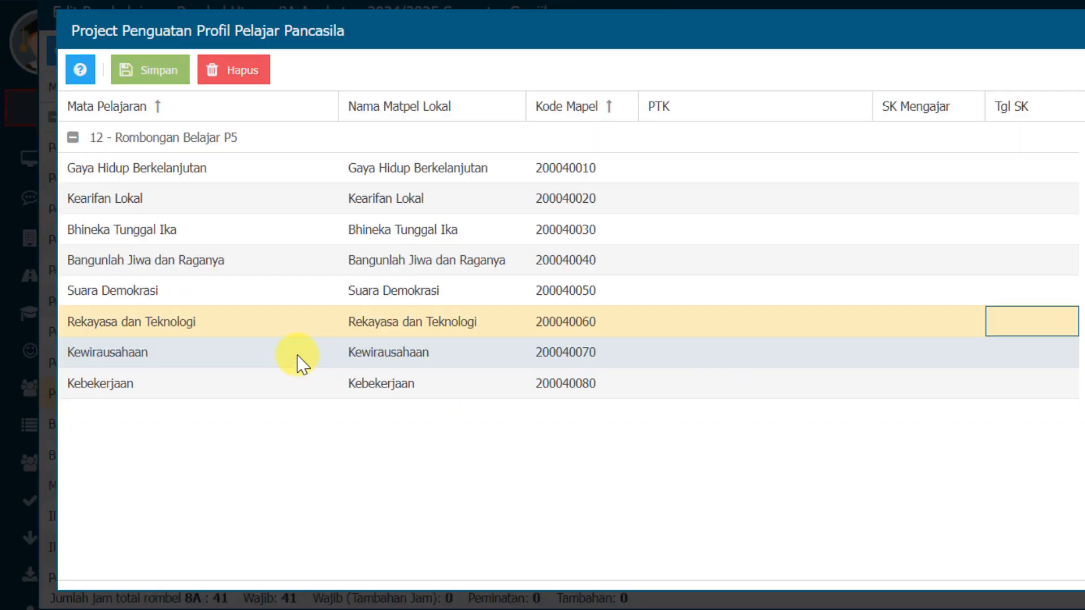
pyautogui.click(925, 291)
pyautogui.hotkey('ctrl', 'v')
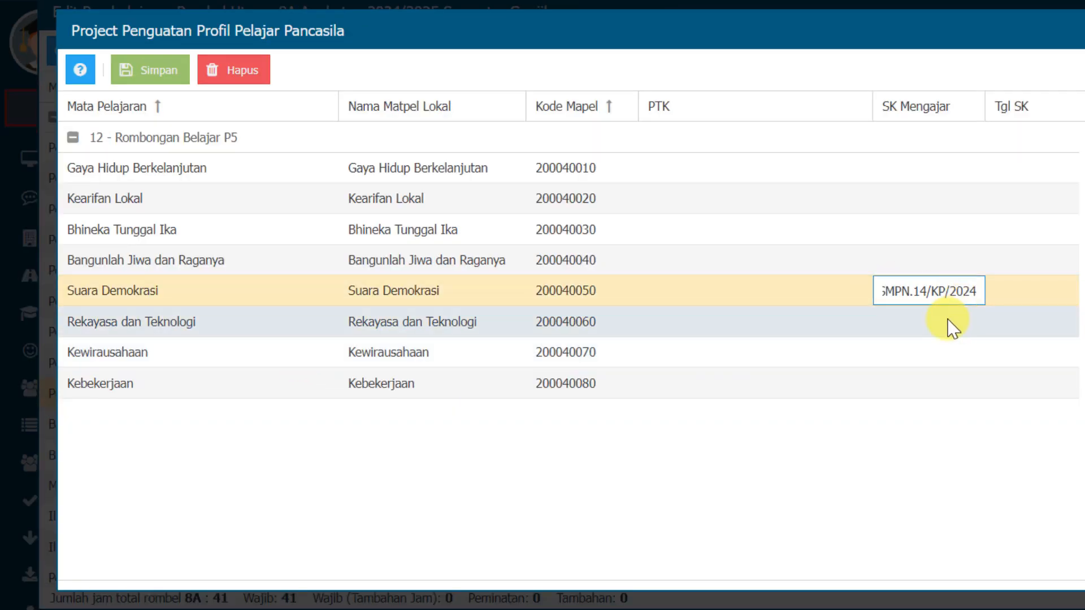
# Copy the SK date 15/07/2024 from the notes into Suara Demokrasi's Tgl SK and assign a teacher as its PTK
pyautogui.hotkey('alt', 'Tab')
pyautogui.hotkey('alt', 'Tab')
pyautogui.hotkey('alt', 'Tab')
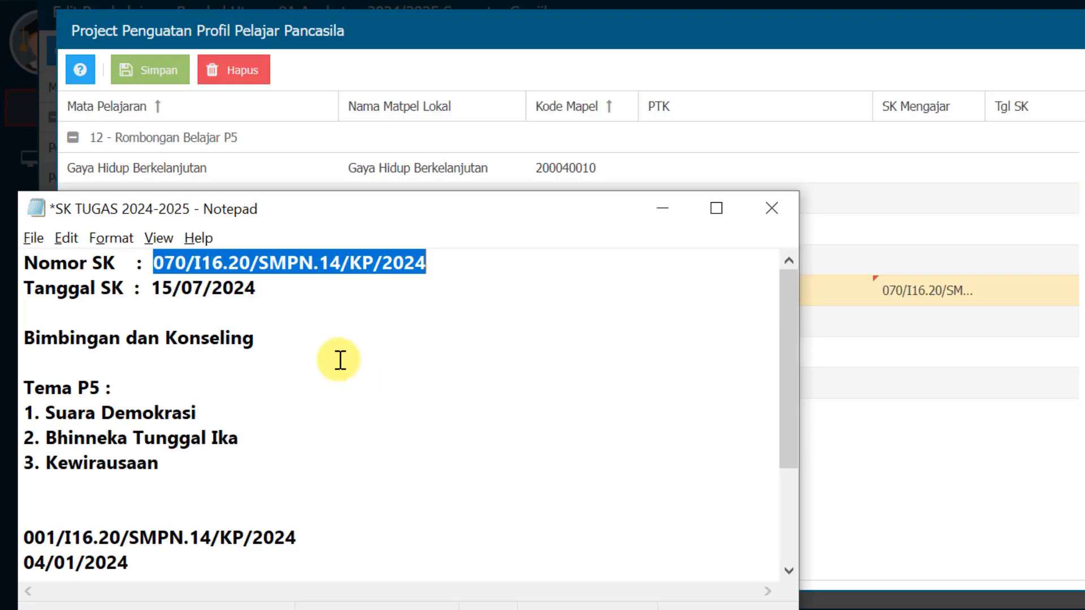
pyautogui.moveTo(159, 287); pyautogui.dragTo(255, 287)
pyautogui.hotkey('ctrl', 'c')
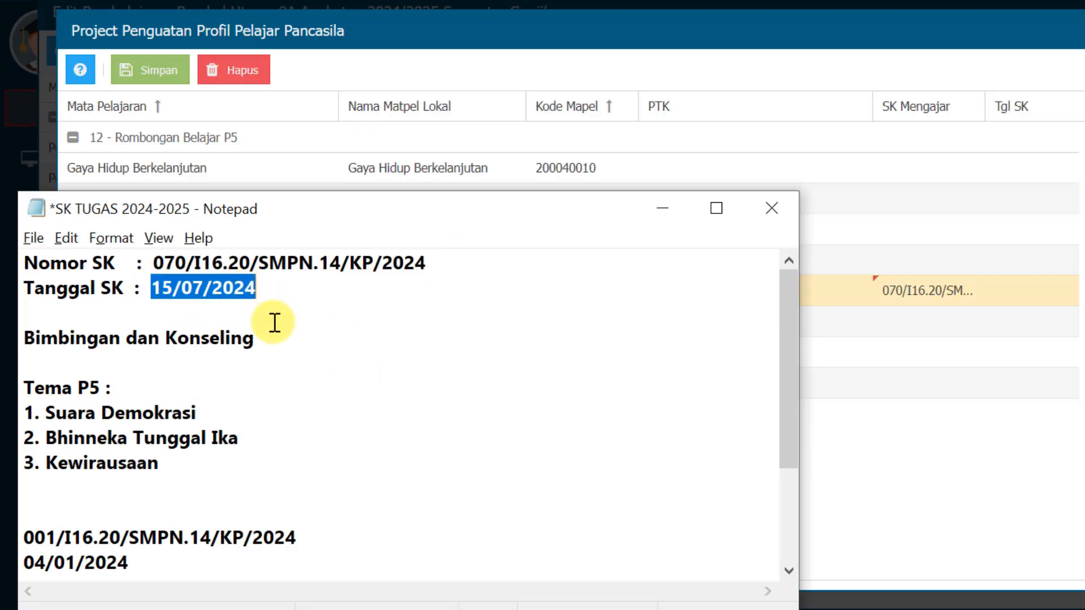
pyautogui.hotkey('alt', 'Tab')
pyautogui.hotkey('ctrl', 'v')
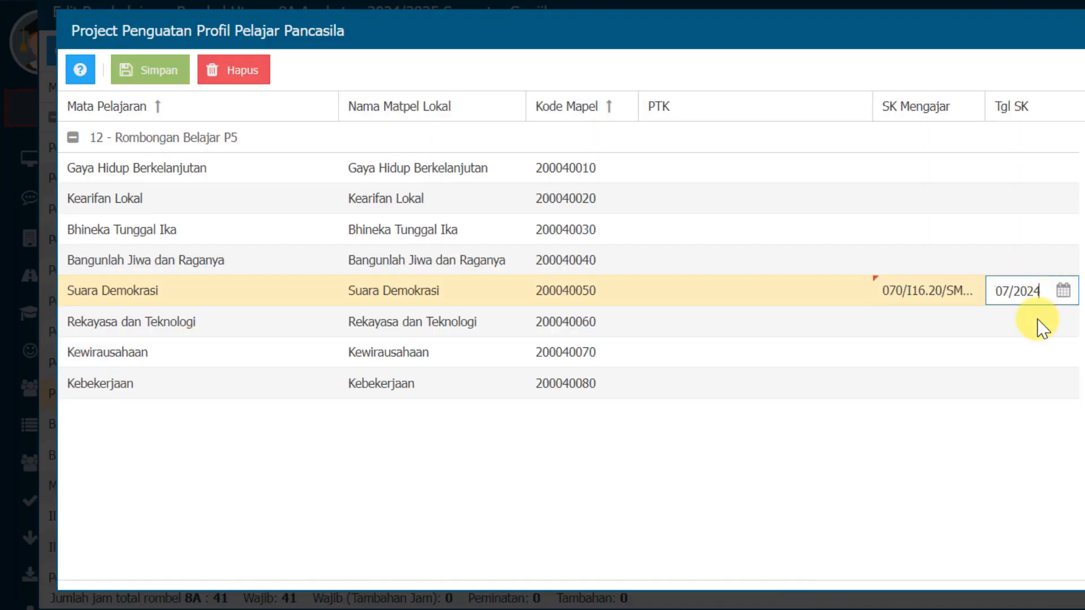
pyautogui.press('Return')
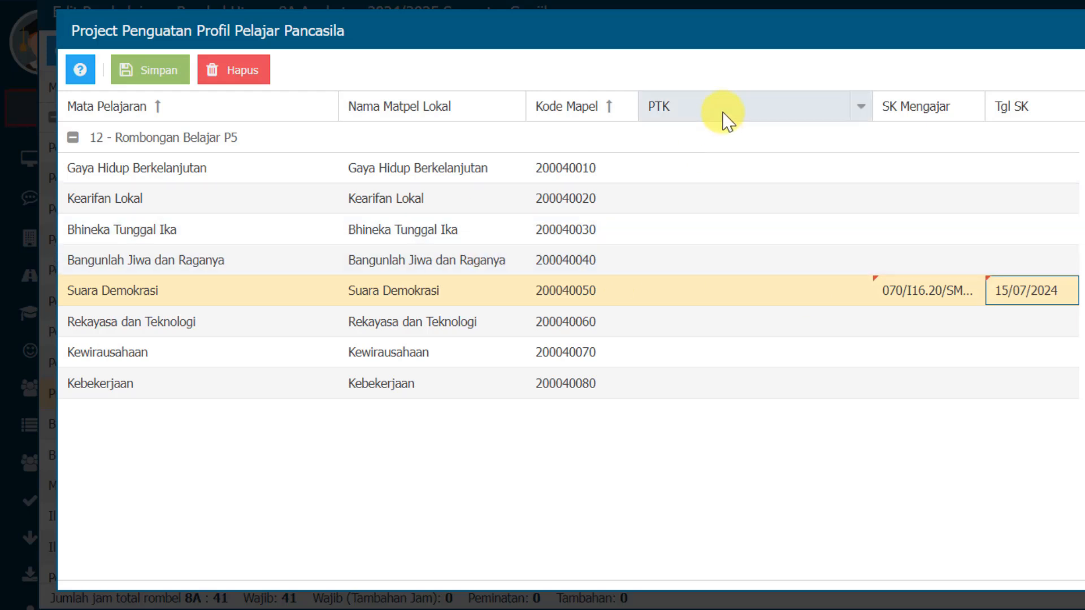
pyautogui.click(672, 298)
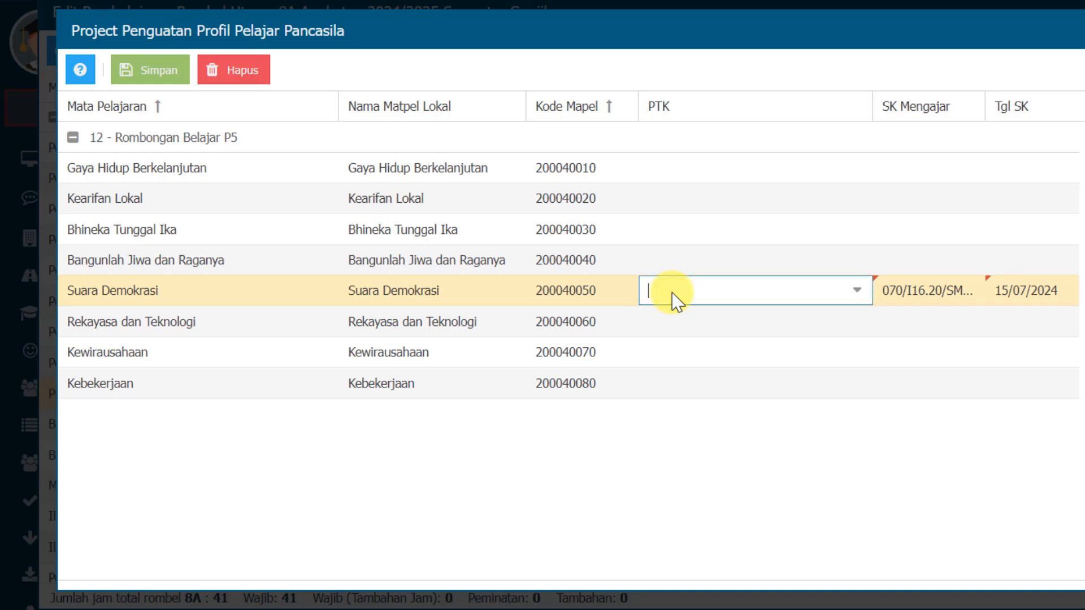
pyautogui.click(851, 292)
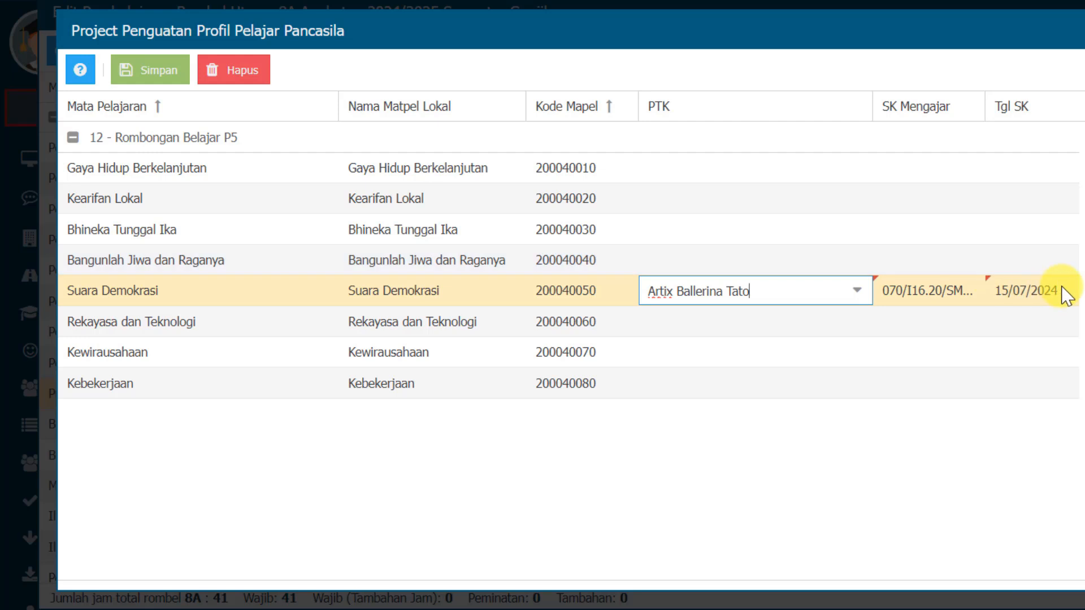
# Check the second P5 theme in the notes and fill Bhineka Tunggal Ika's PTK, SK Mengajar 070/I16.20/SMPN.14/KP/2024 and Tgl SK 15/07/2024
pyautogui.hotkey('alt', 'Tab')
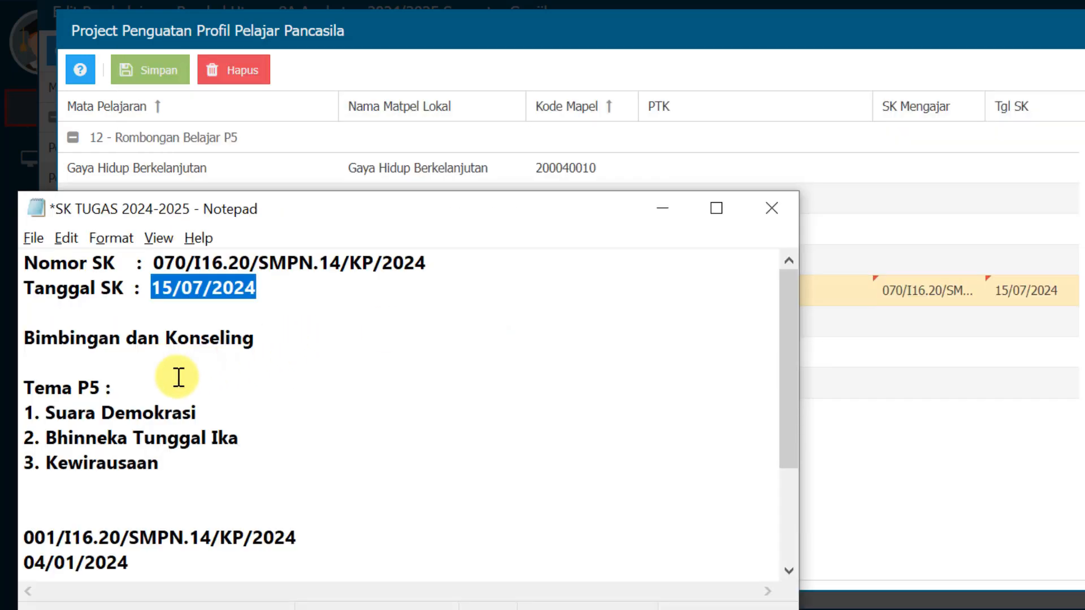
pyautogui.moveTo(51, 437); pyautogui.dragTo(231, 432)
pyautogui.hotkey('alt', 'Tab')
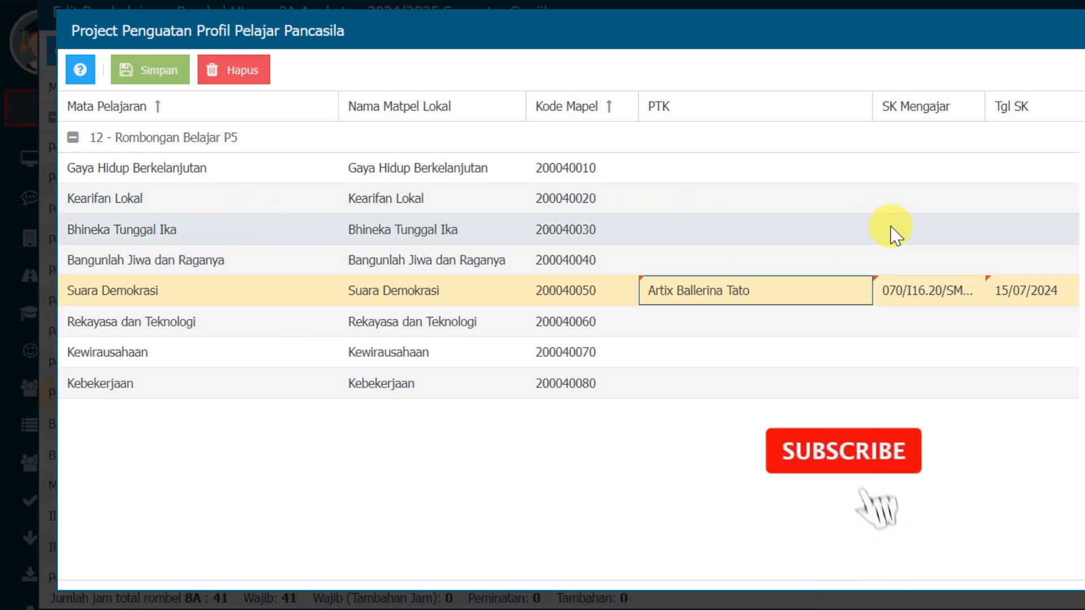
pyautogui.click(709, 232)
pyautogui.hotkey('ctrl', 'v')
# Fill Kewirausahaan's PTK, the same SK Mengajar number and Tgl SK 15/07/2024, and save and close the P5 themes
pyautogui.hotkey('alt', 'Tab')
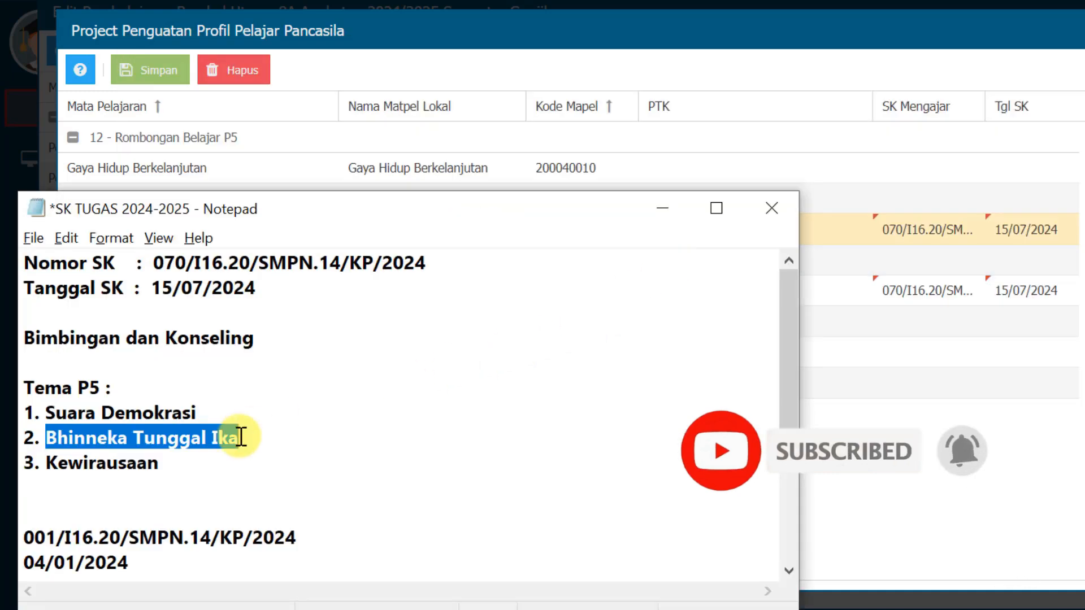
pyautogui.hotkey('alt', 'Tab')
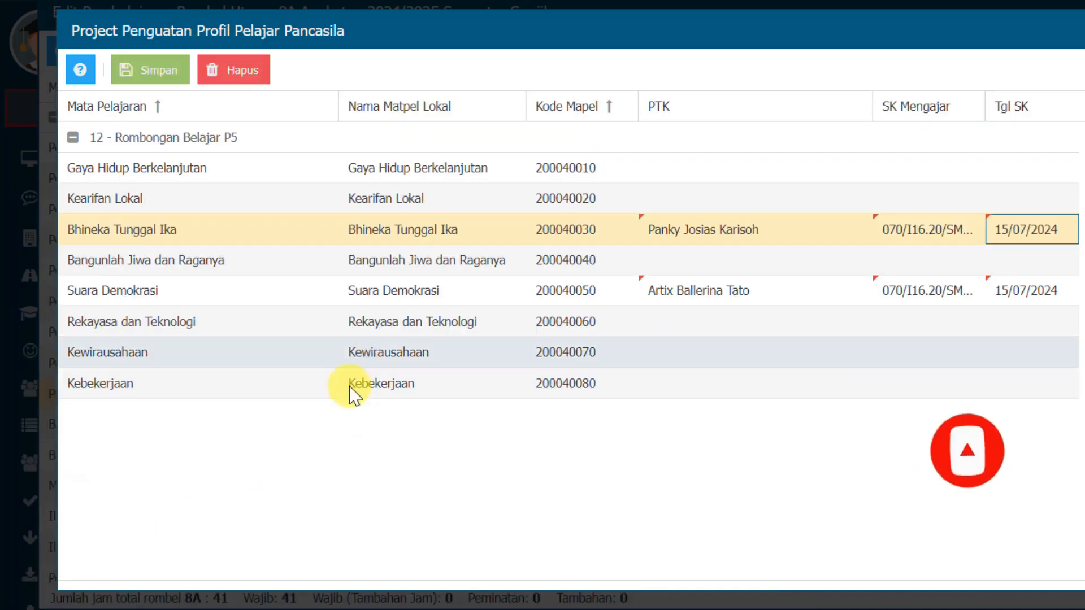
pyautogui.click(661, 352)
pyautogui.hotkey('ctrl', 'v')
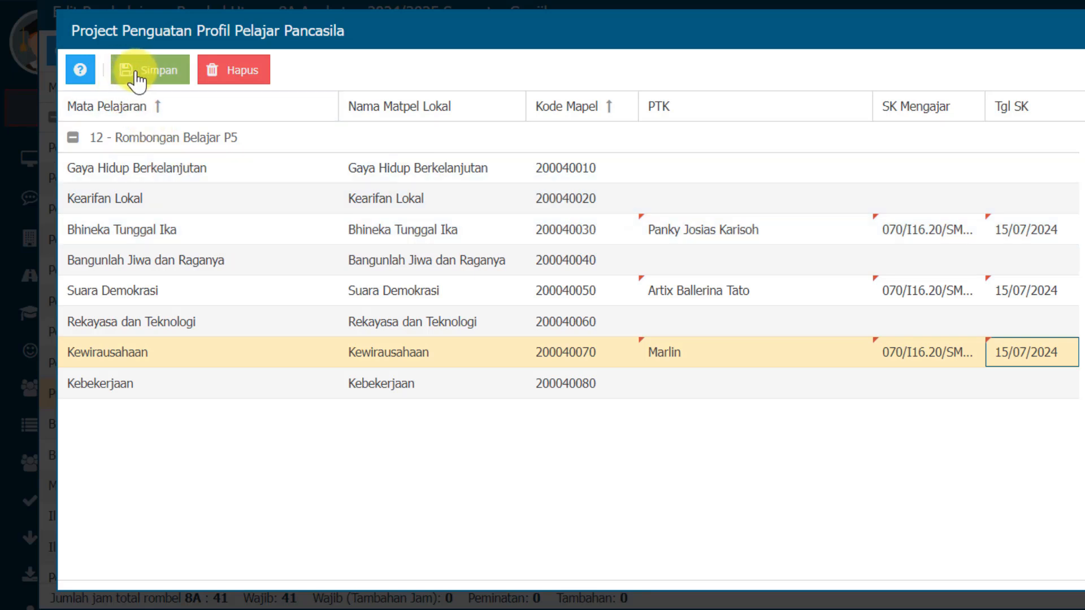
pyautogui.click(185, 77)
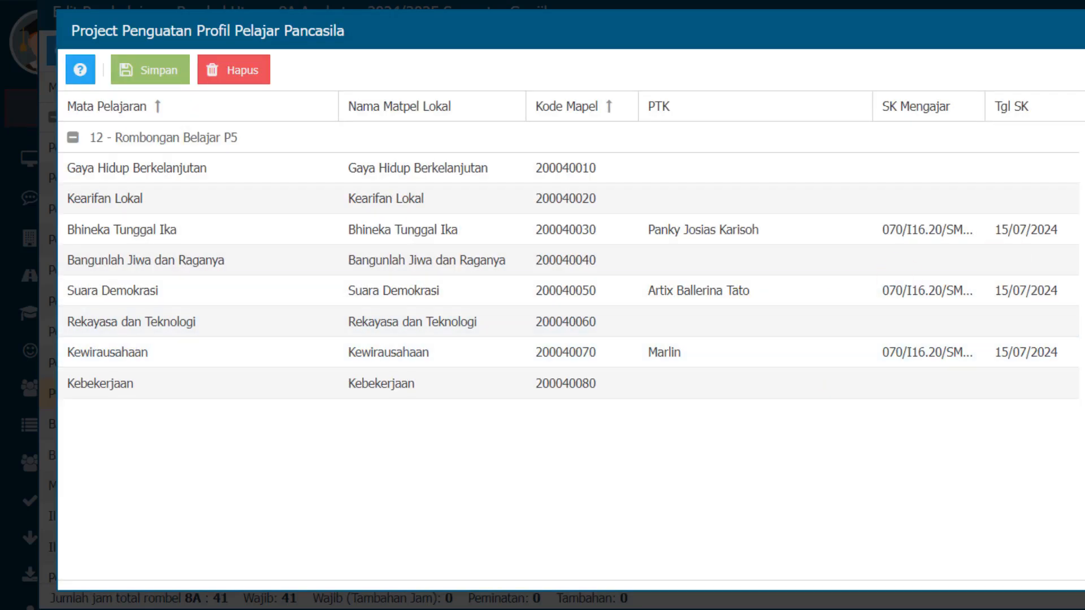
pyautogui.press('Escape')
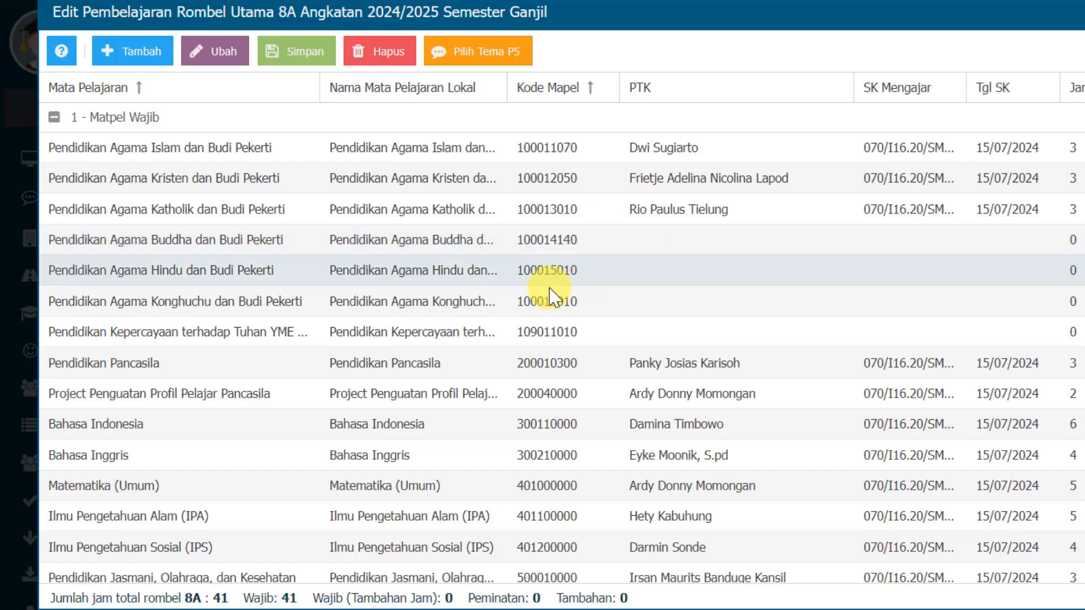
# Check the Bimbingan dan Konseling entry in the notes and start adding a subject to class 8A under 9 - Matpel Tambahan
pyautogui.scroll(-5, 551, 282)
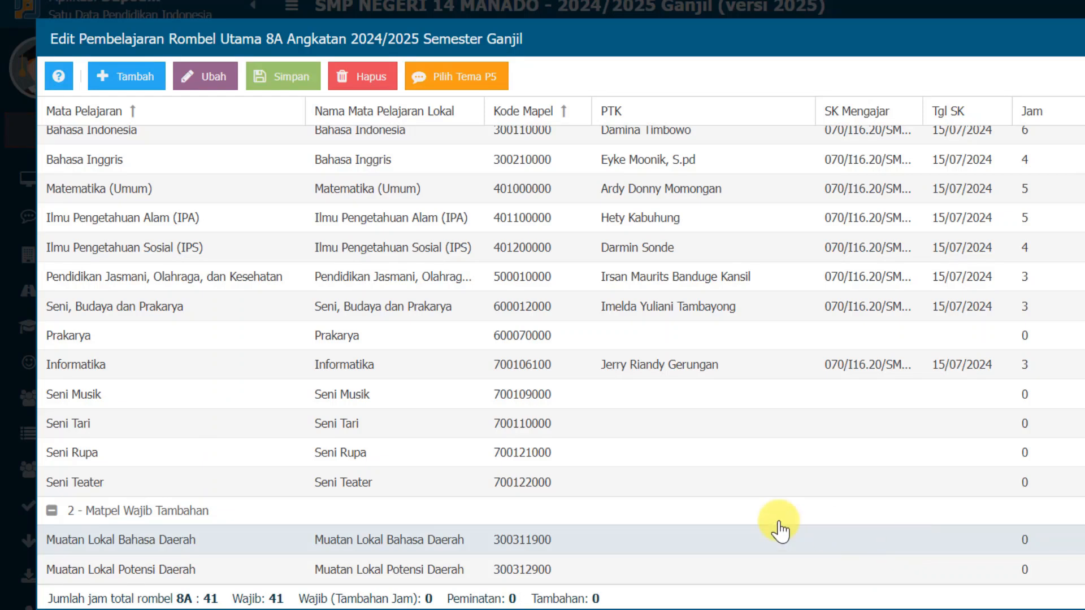
pyautogui.scroll(5, 681, 523)
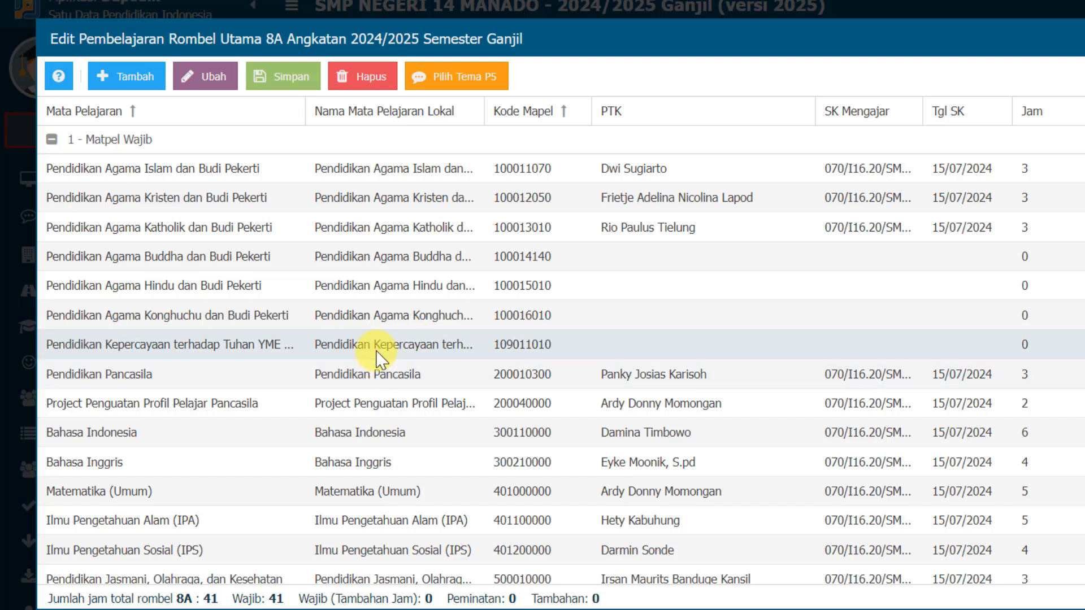
pyautogui.hotkey('alt', 'Tab')
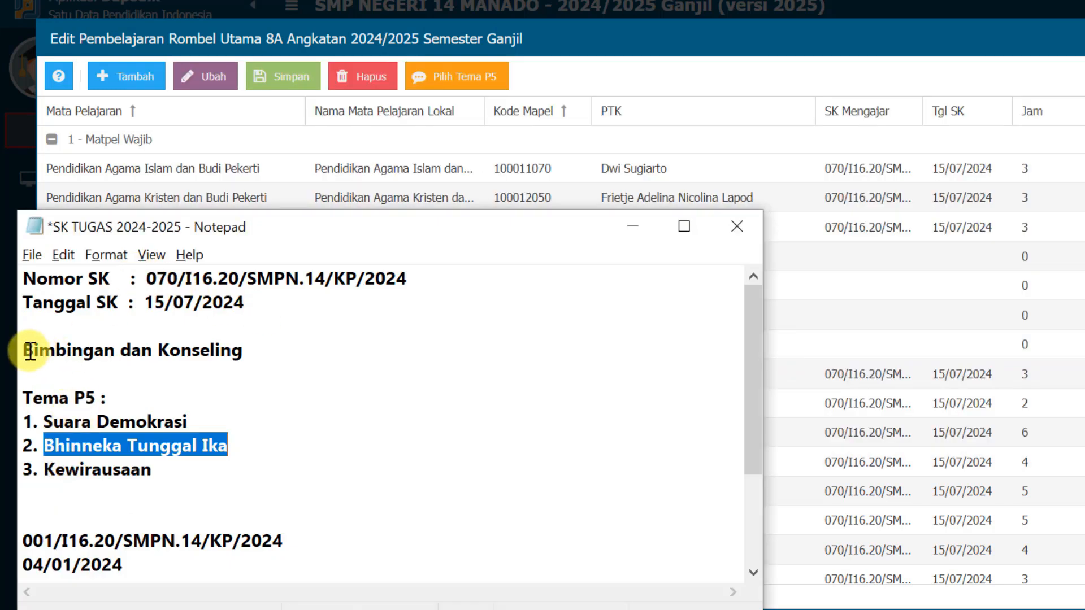
pyautogui.moveTo(29, 350); pyautogui.dragTo(235, 348)
pyautogui.hotkey('alt', 'Tab')
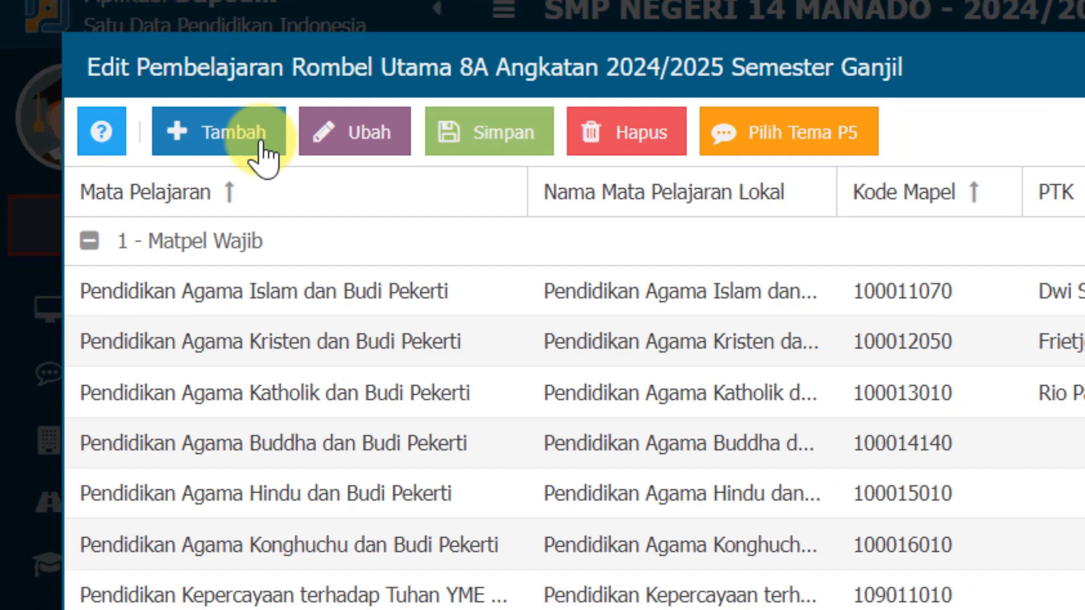
pyautogui.click(278, 154)
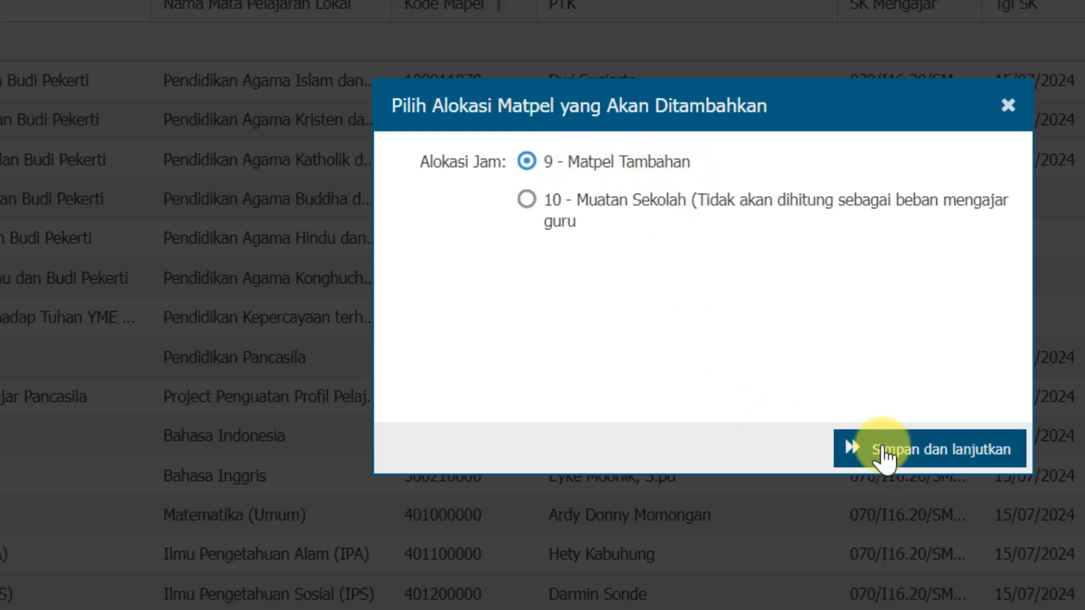
pyautogui.click(999, 458)
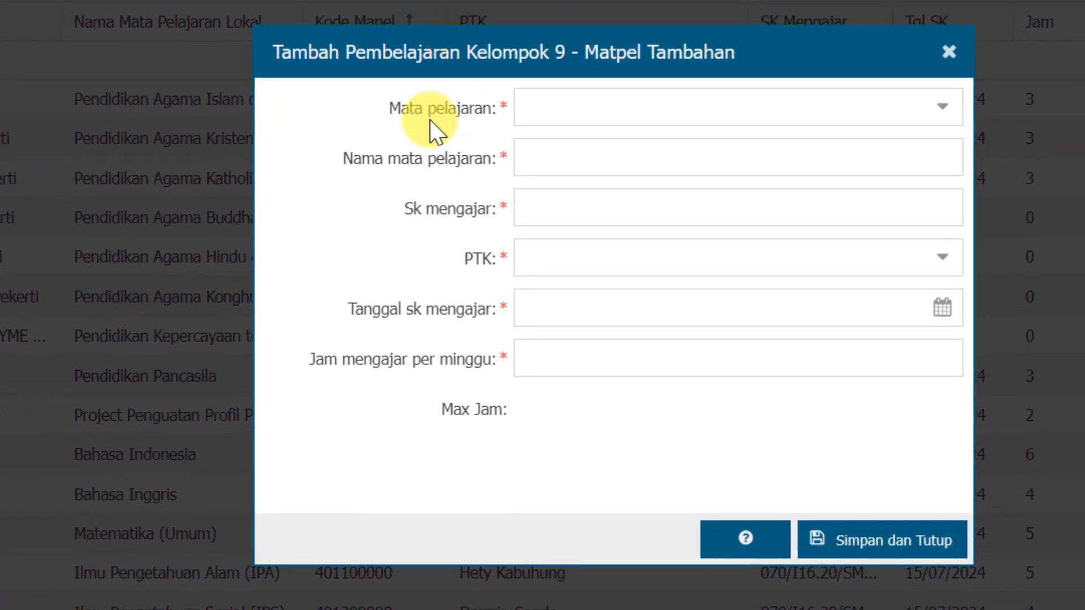
# Choose subject 500050000 - Bimbingan dan Konseling/Konselor (BP/BK) and fill in SK 070/I16.20/SMPN.14/KP/2024, a PTK teacher and date 15/07/2024
pyautogui.click(917, 109)
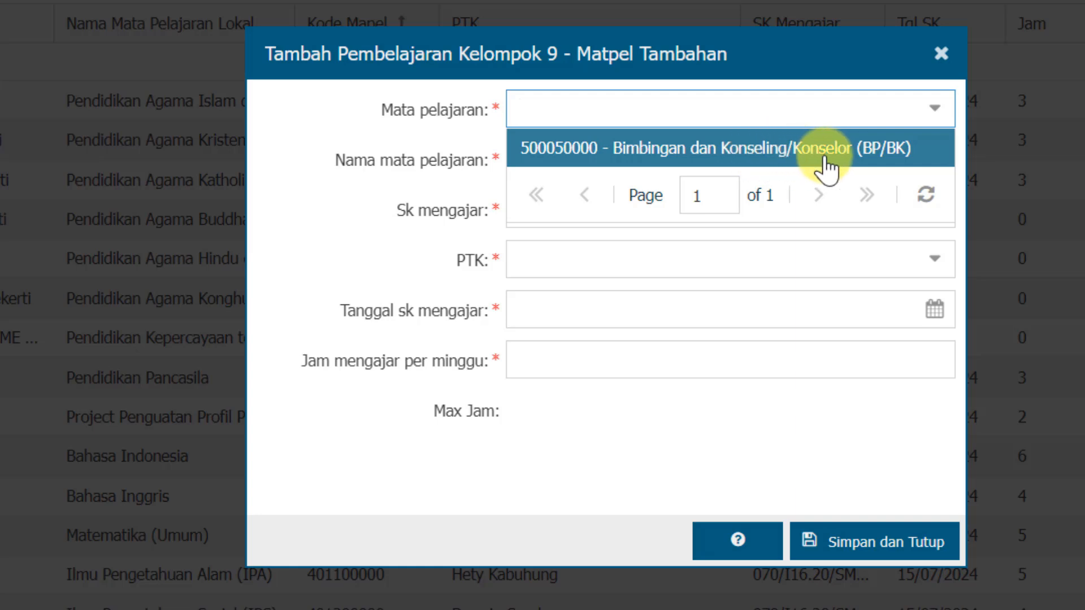
pyautogui.click(843, 161)
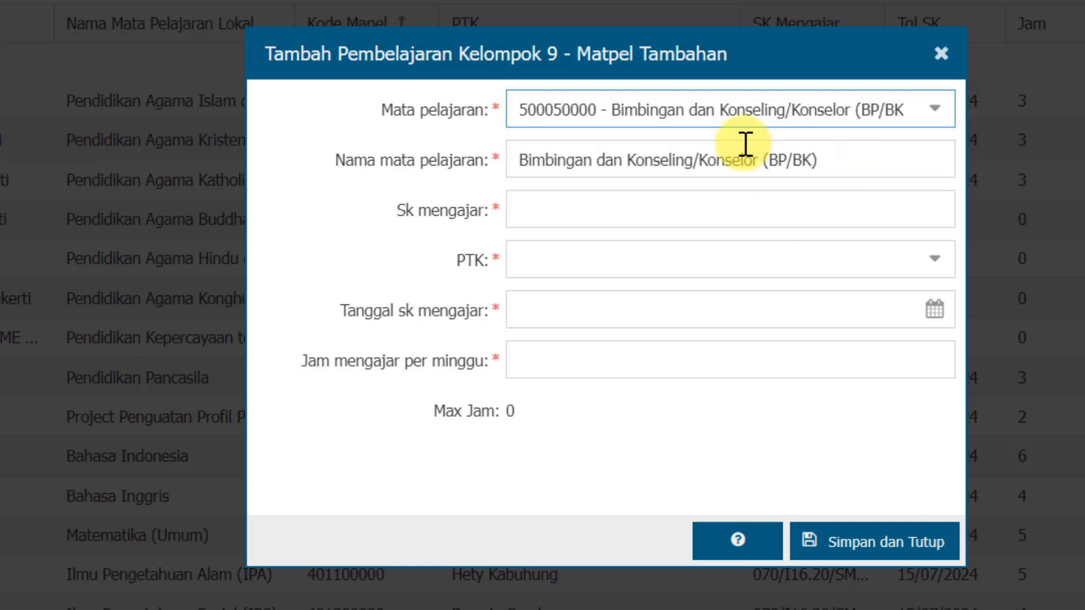
pyautogui.click(555, 209)
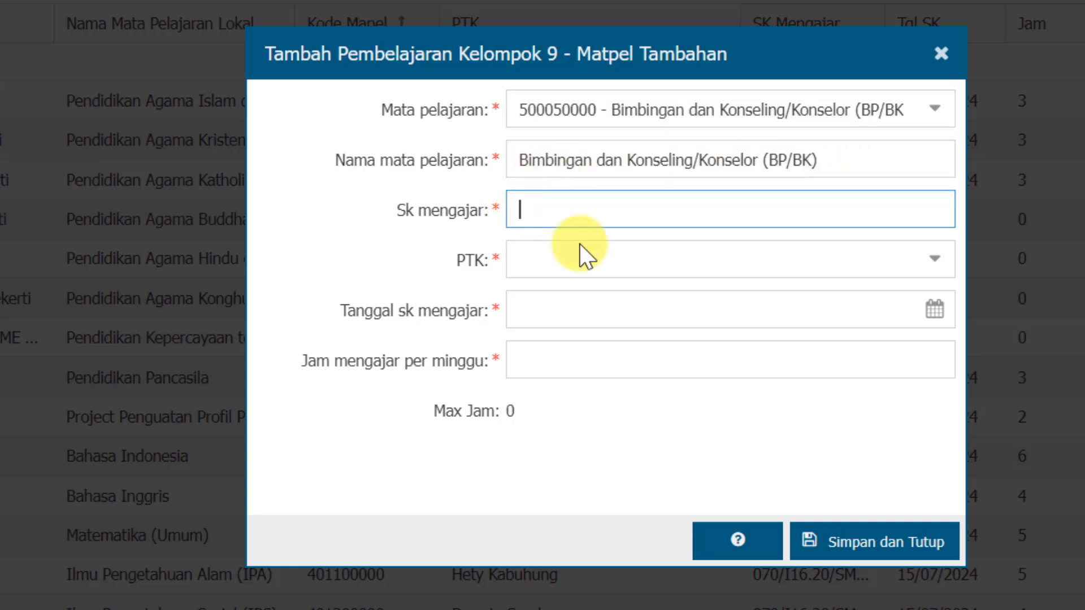
pyautogui.click(545, 311)
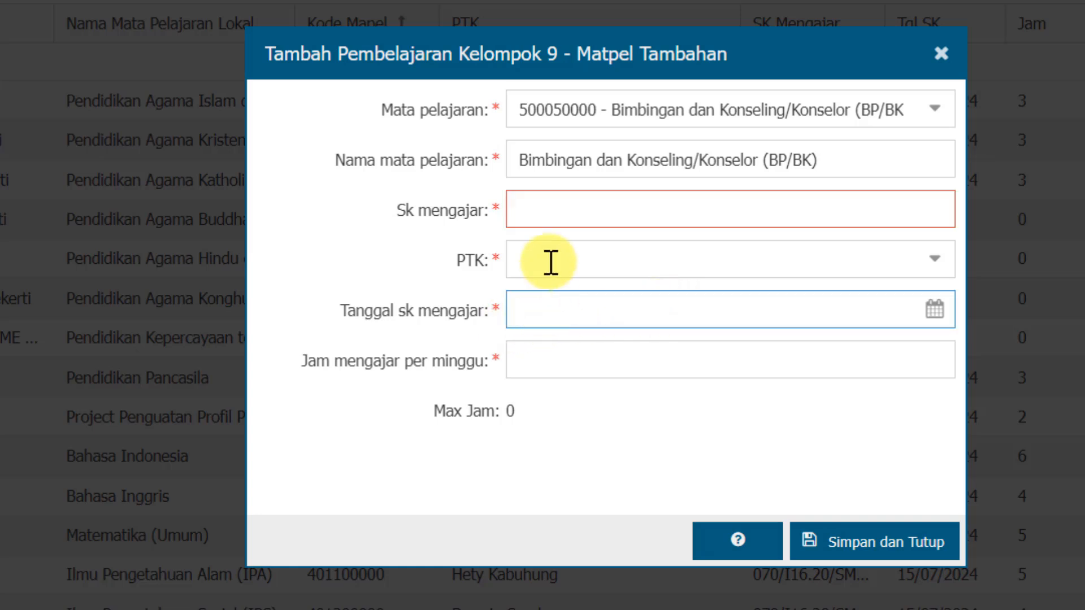
pyautogui.moveTo(647, 594)
pyautogui.click(725, 565)
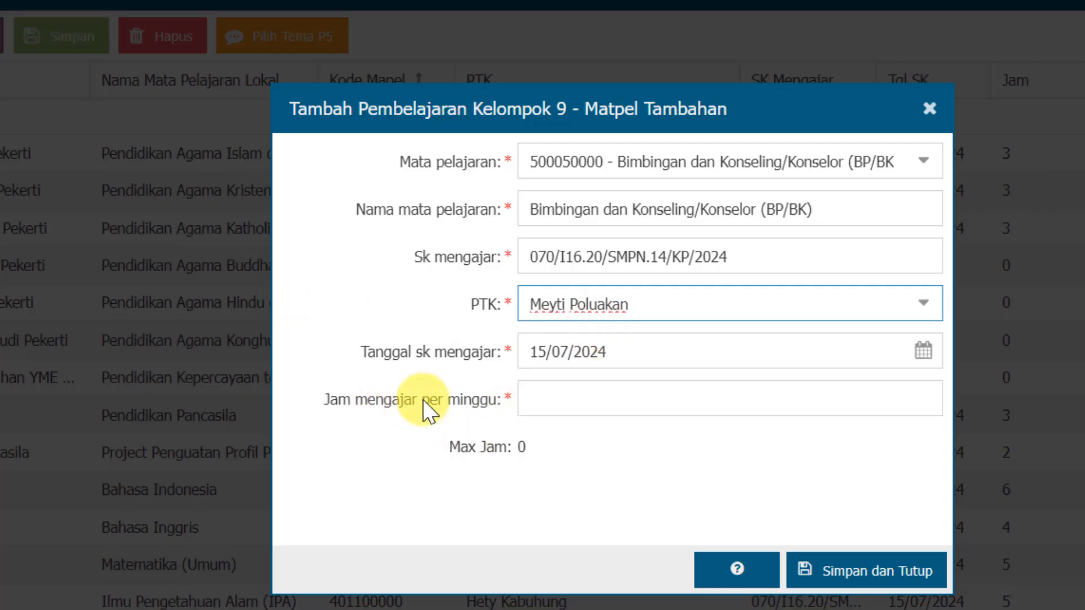
# Set Jam mengajar per minggu to 1, save the counselling subject, and close class 8A's Pembelajaran editor
pyautogui.click(539, 397)
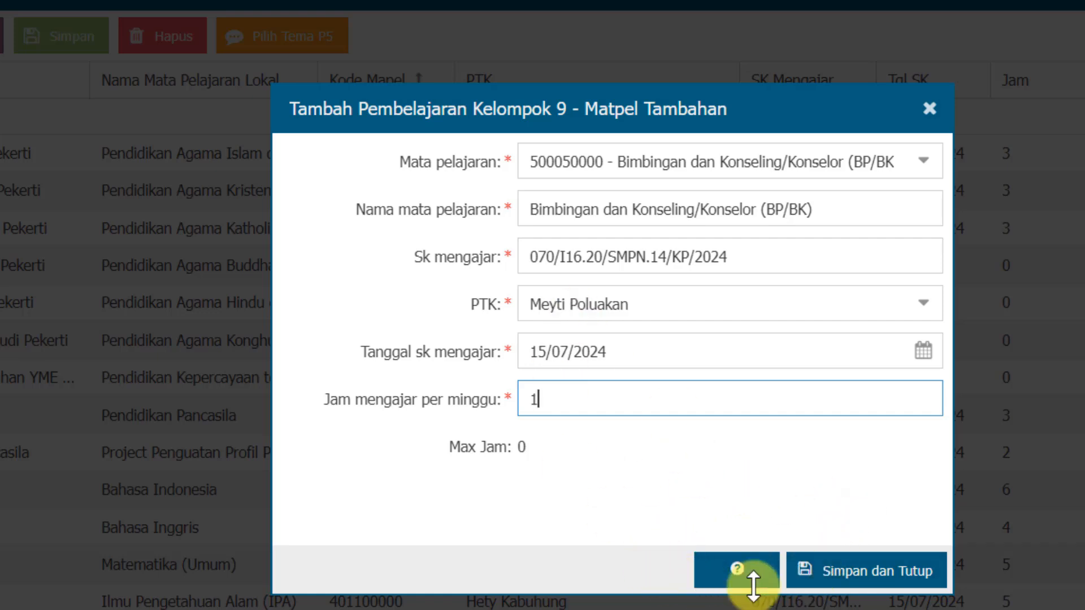
pyautogui.click(932, 572)
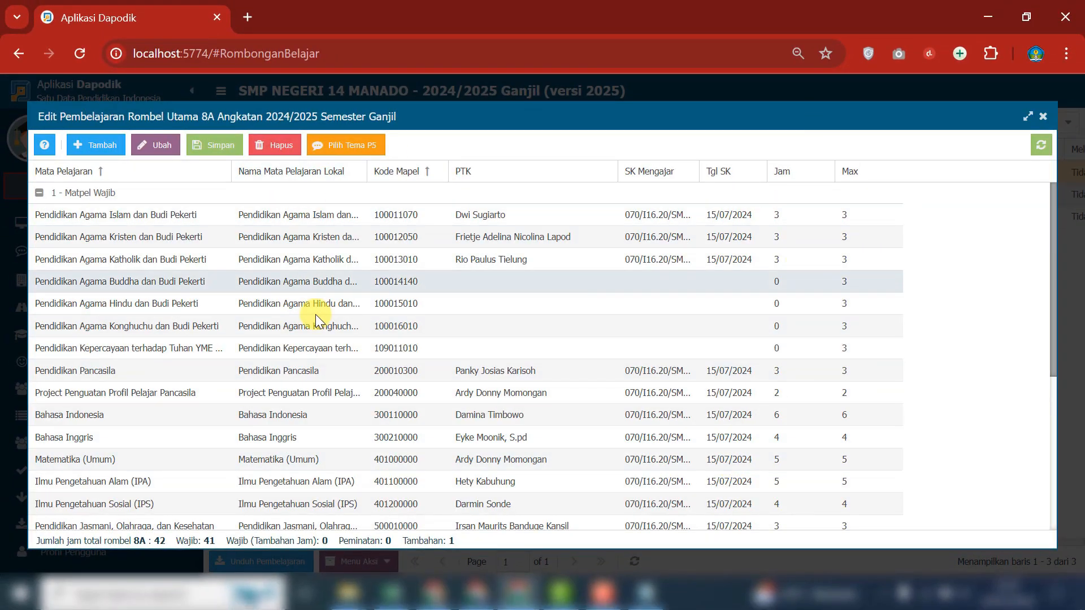
pyautogui.scroll(-5, 325, 333)
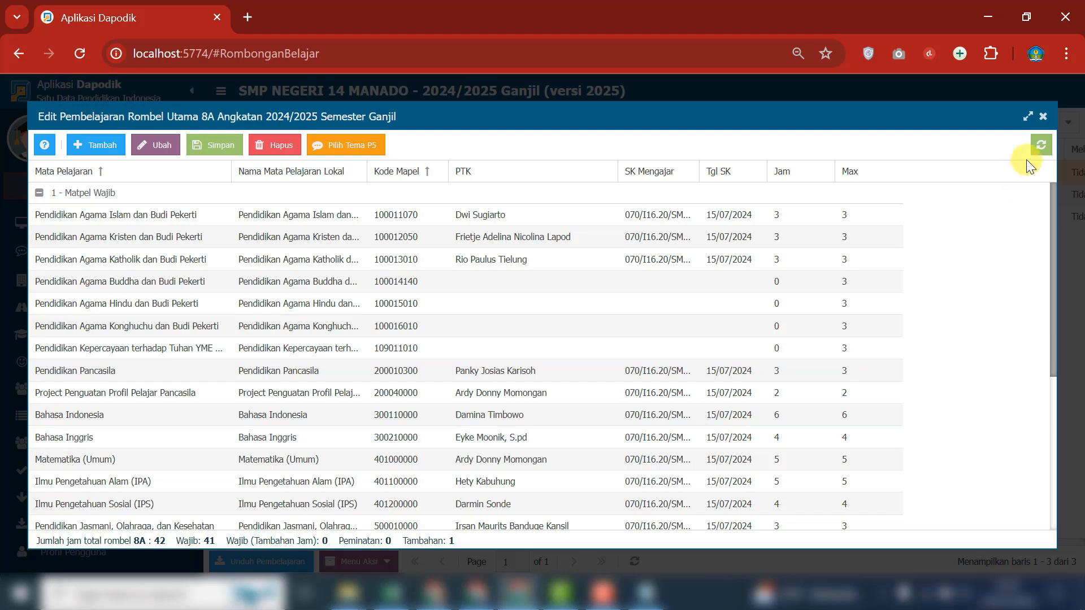
pyautogui.click(1043, 120)
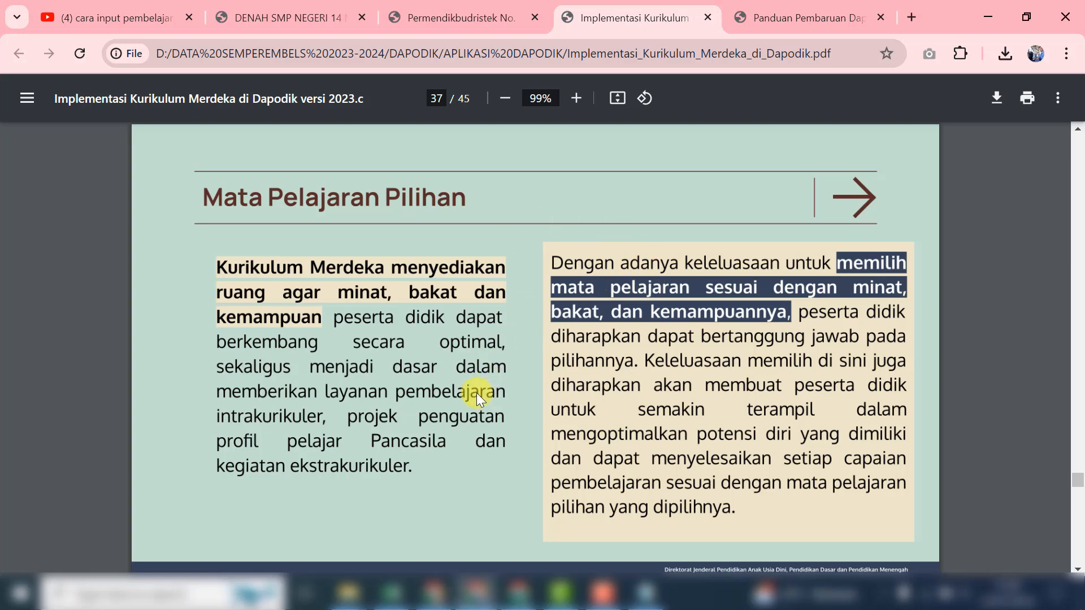
# Review the guide's Mata Pelajaran Pilihan and Perekaman Matpel Pilihan pages through to the end of the PDF and return to Aplikasi Dapodik
pyautogui.scroll(-10, 519, 393)
pyautogui.scroll(2, 586, 402)
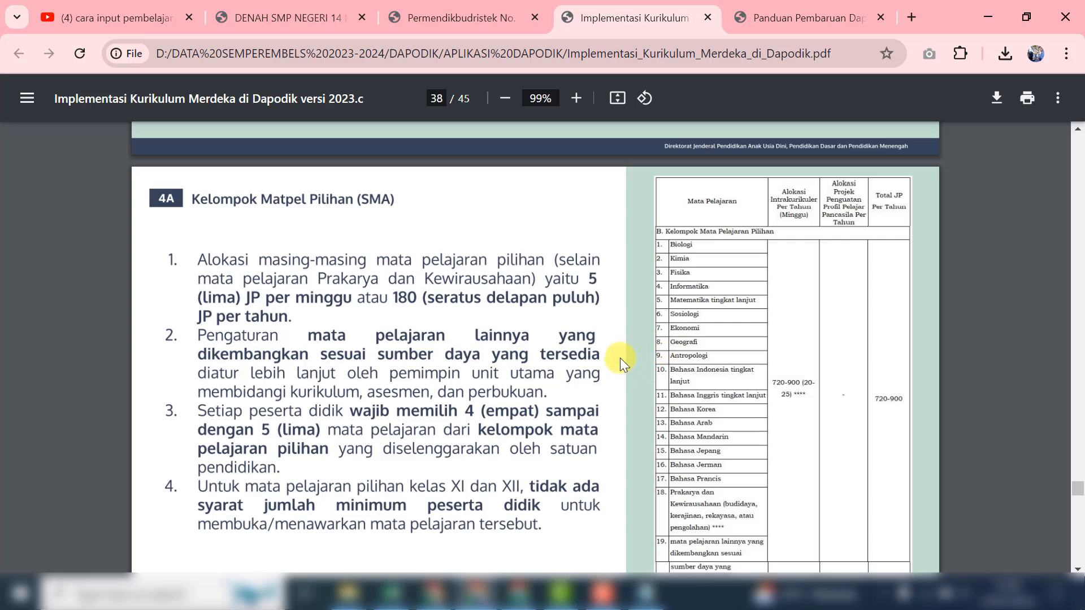
pyautogui.scroll(-11, 619, 357)
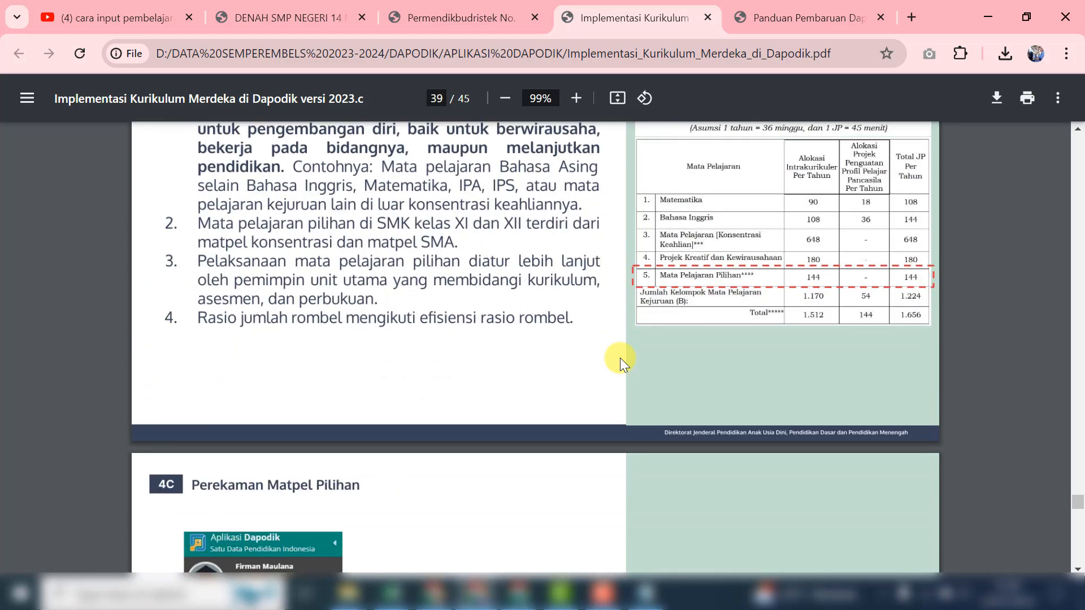
pyautogui.scroll(-12, 619, 357)
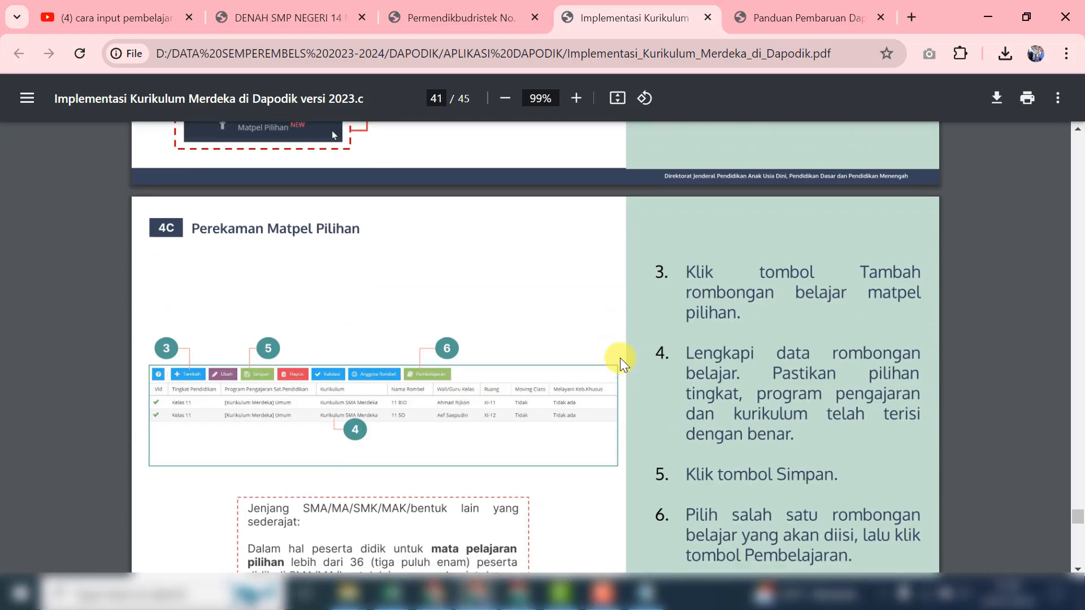
pyautogui.scroll(-7, 619, 357)
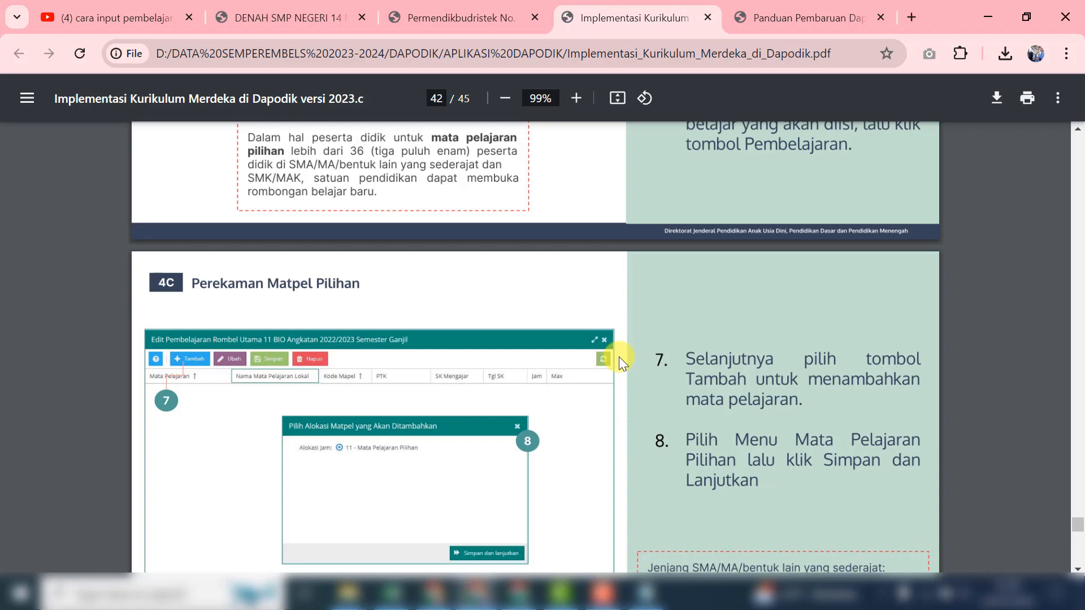
pyautogui.scroll(-1, 619, 357)
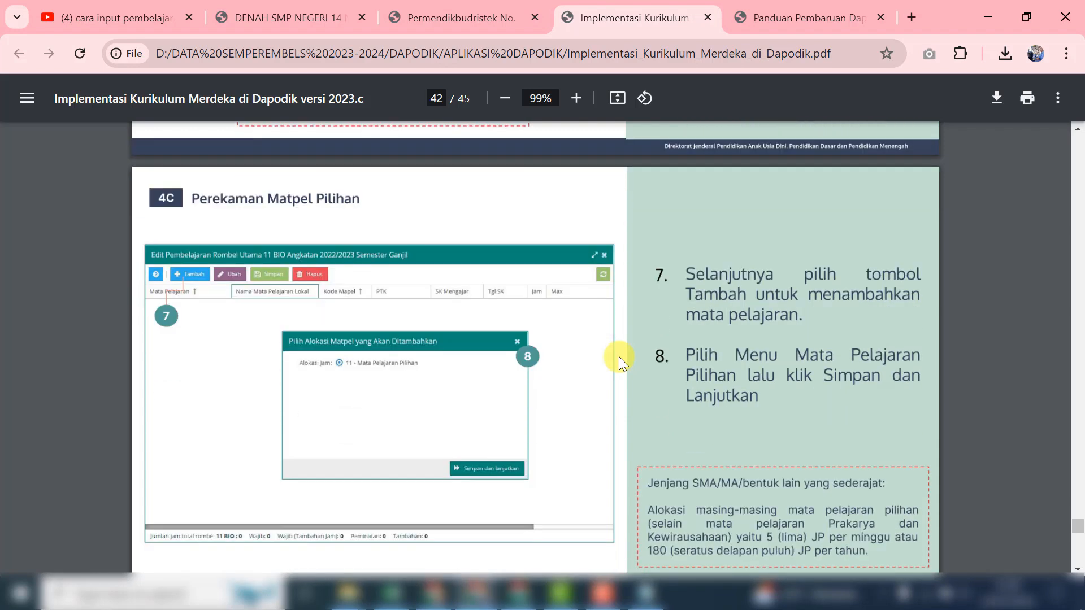
pyautogui.scroll(-7, 619, 357)
pyautogui.scroll(-14, 618, 357)
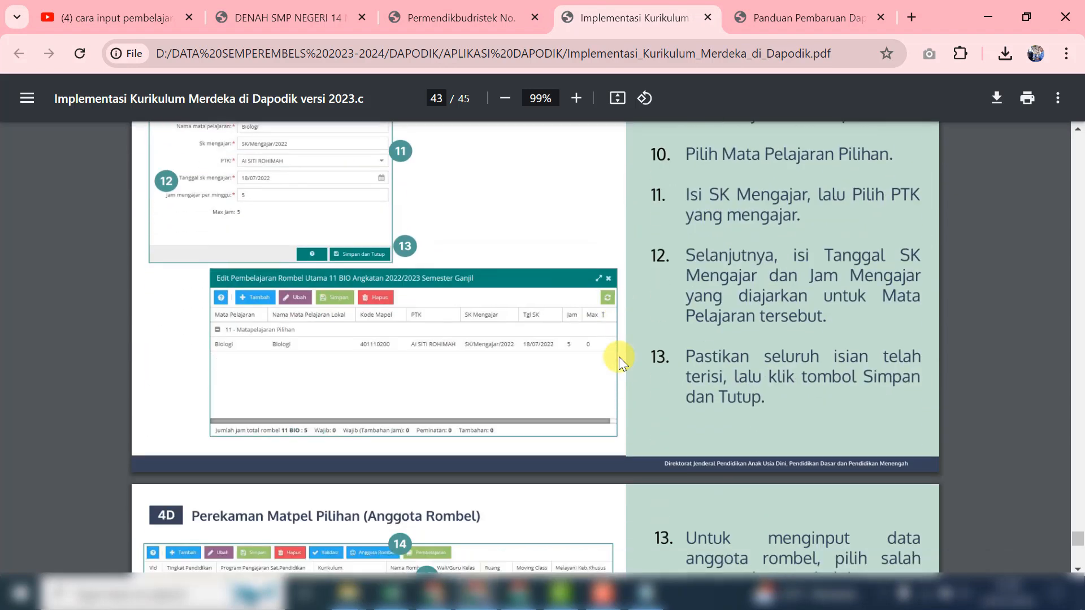
pyautogui.scroll(-2, 618, 357)
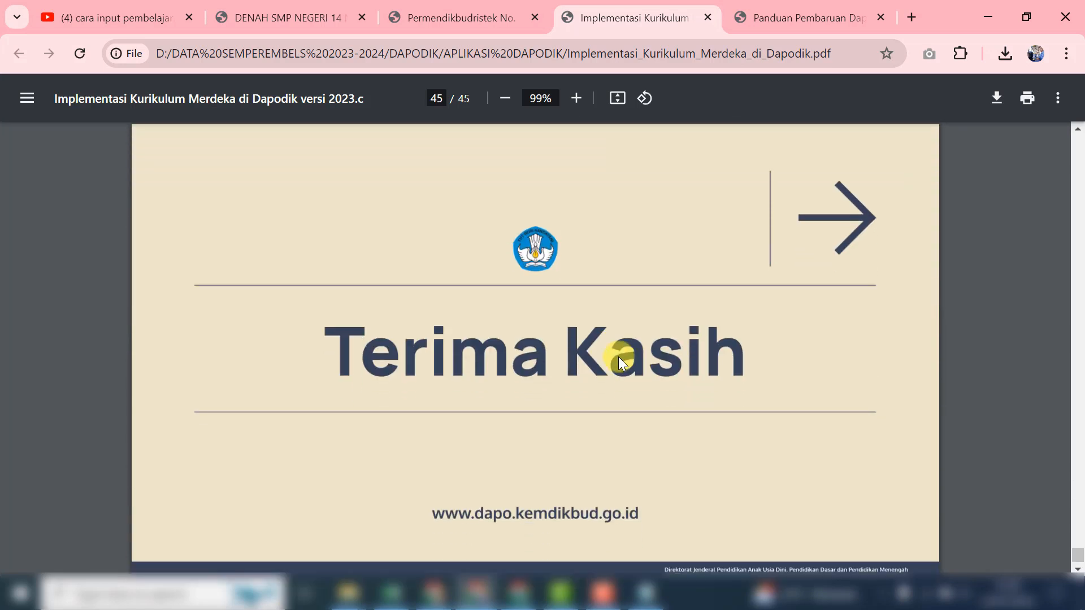
pyautogui.hotkey('alt', 'Tab')
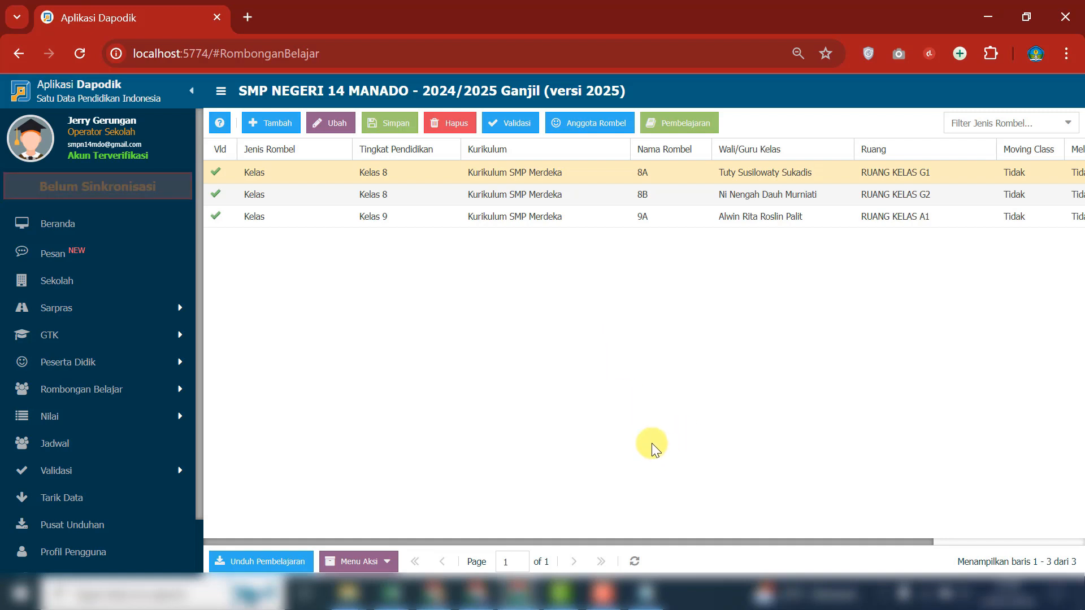